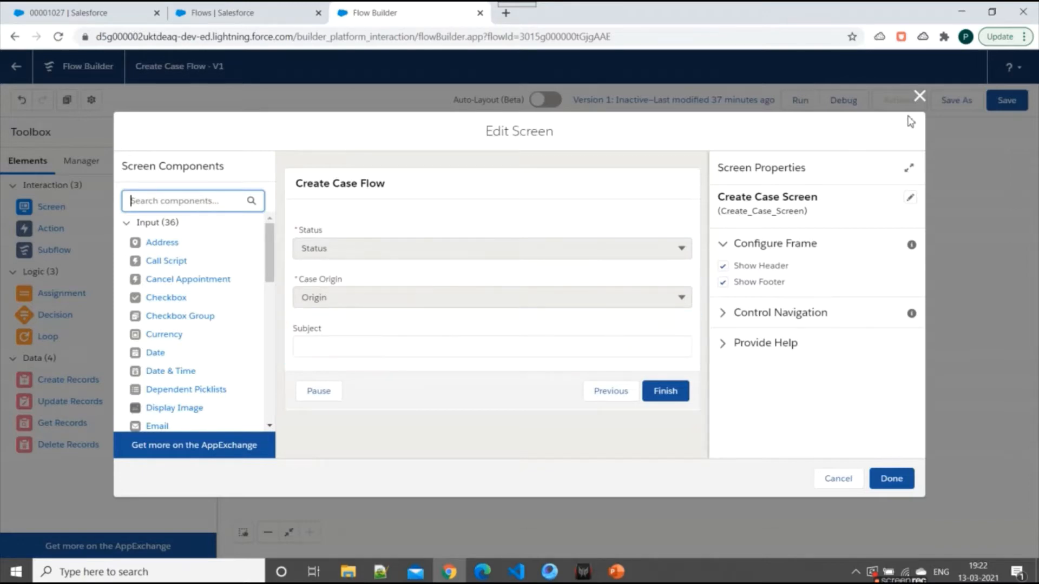
# - Close the screen editor and review the details of the "demo predator error" case record
pyautogui.click(919, 96)
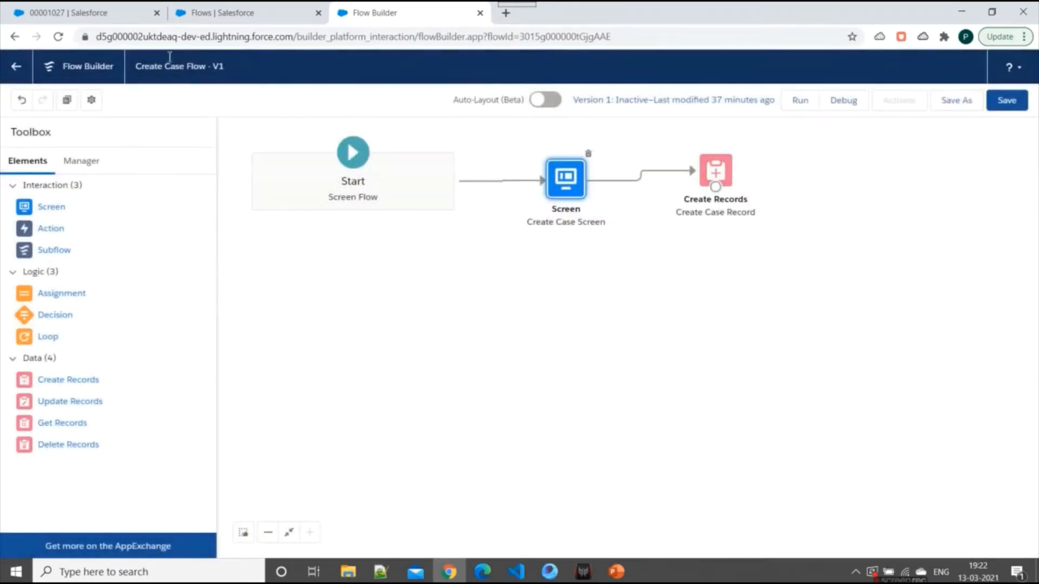
pyautogui.click(91, 12)
pyautogui.scroll(-3, 209, 190)
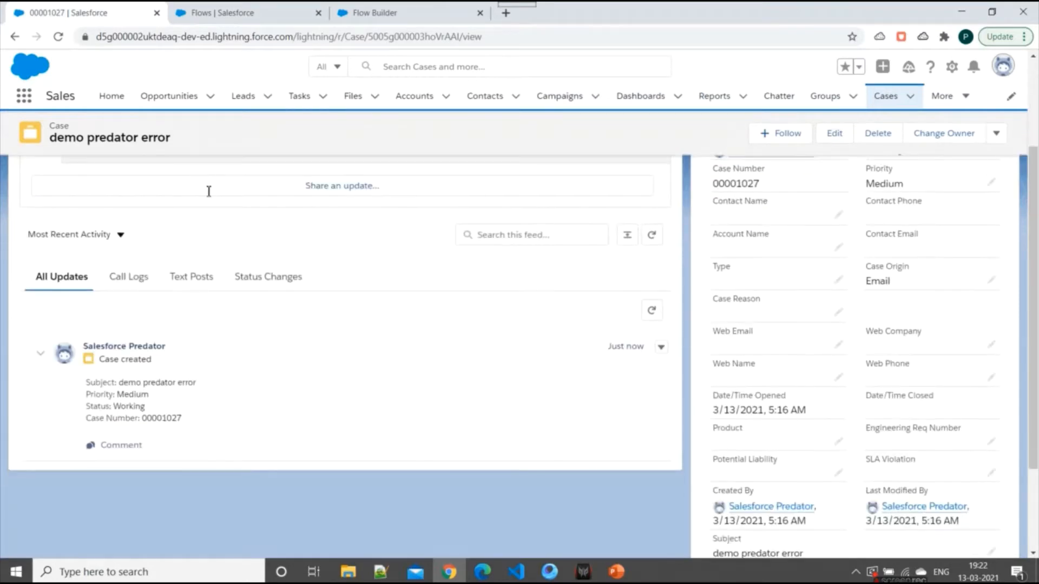
pyautogui.scroll(3, 209, 190)
# - Open a new case form from the Cases list, examine its Contact Name and Account Name lookups, and close it
pyautogui.click(887, 96)
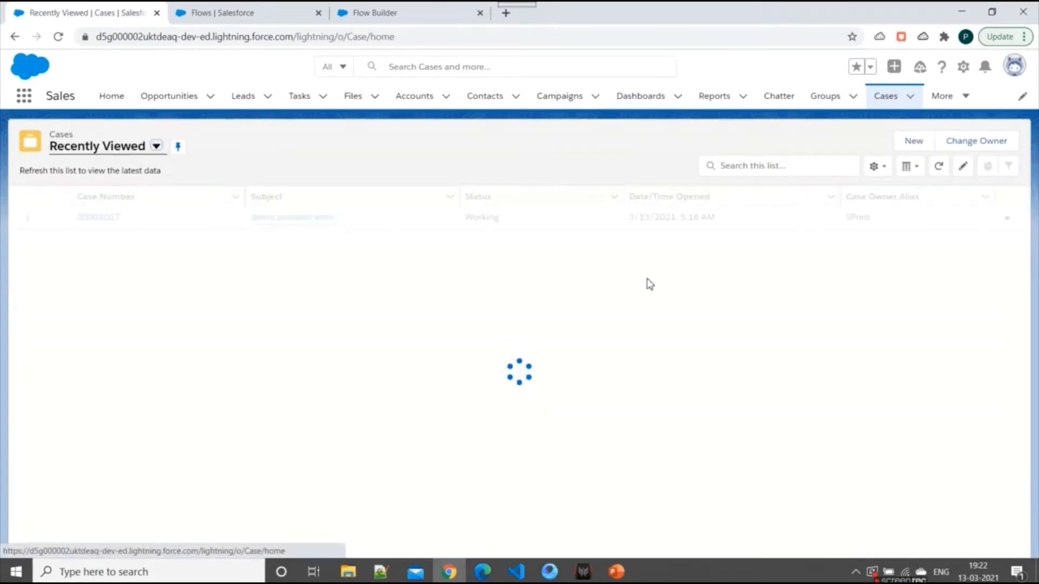
pyautogui.click(928, 142)
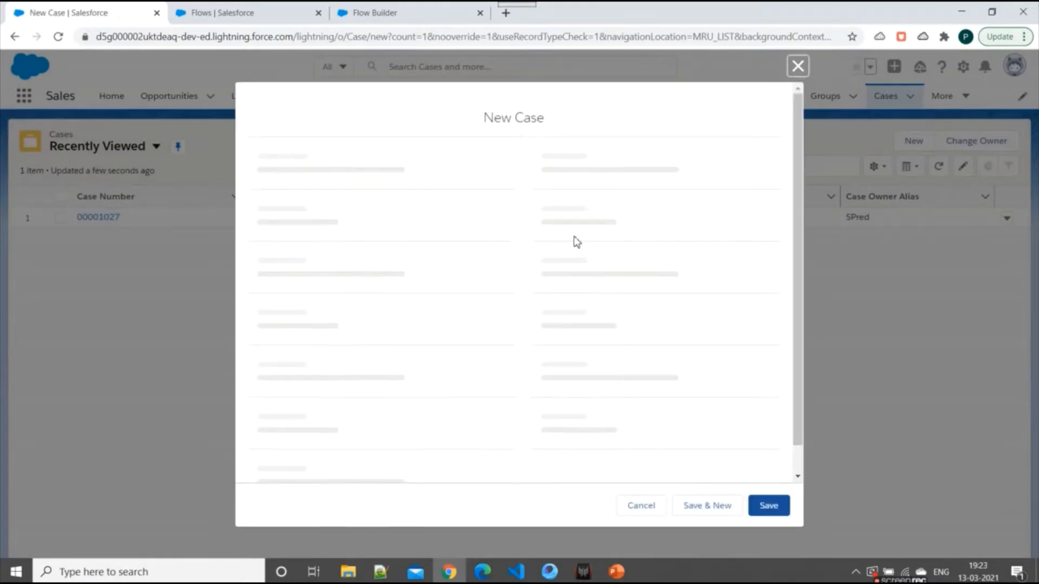
pyautogui.scroll(-2, 393, 271)
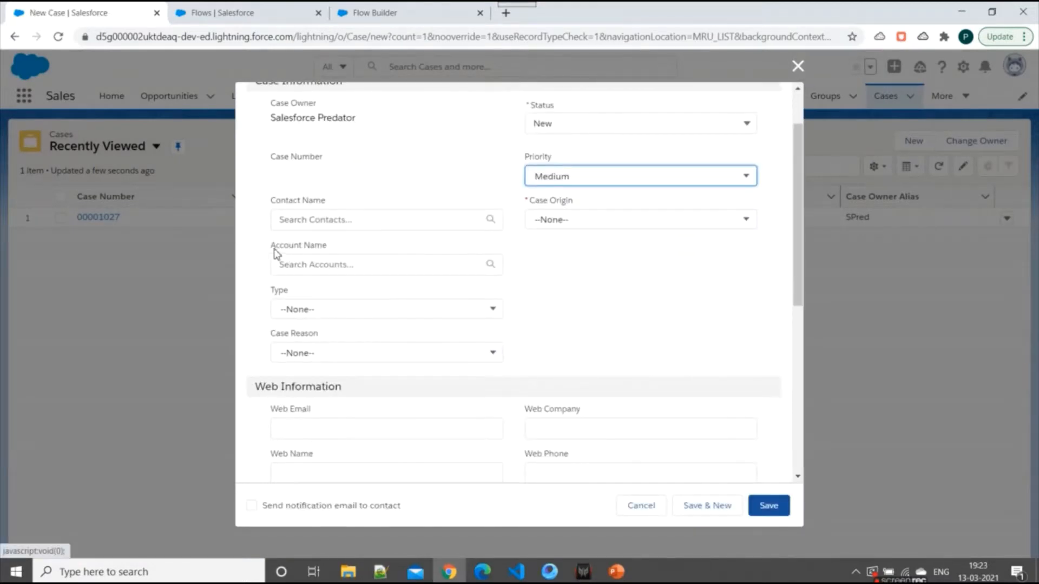
pyautogui.moveTo(270, 246); pyautogui.dragTo(372, 248)
pyautogui.moveTo(274, 200); pyautogui.dragTo(347, 204)
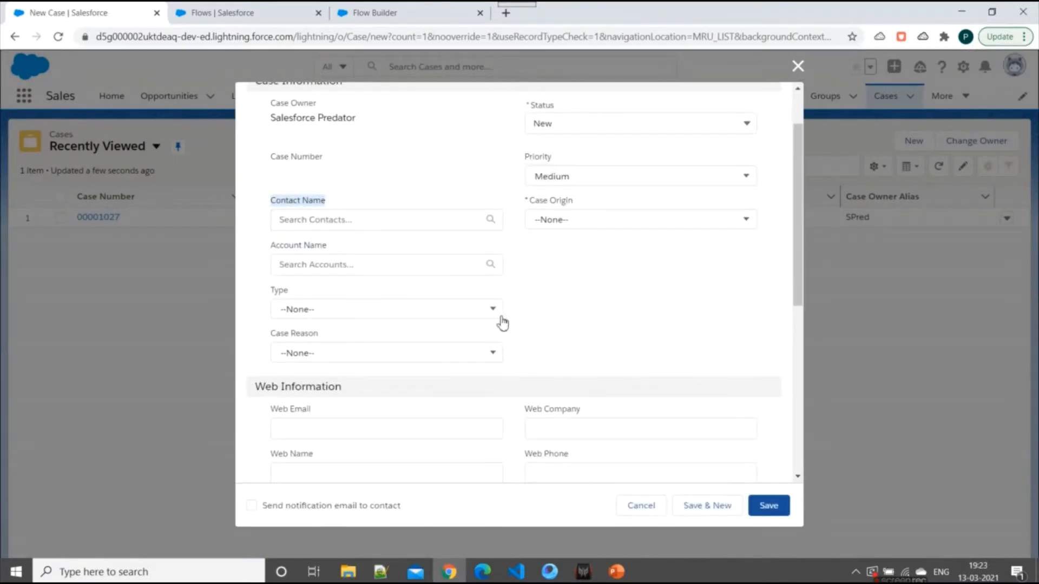
pyautogui.scroll(2, 502, 323)
pyautogui.moveTo(271, 312); pyautogui.dragTo(325, 319)
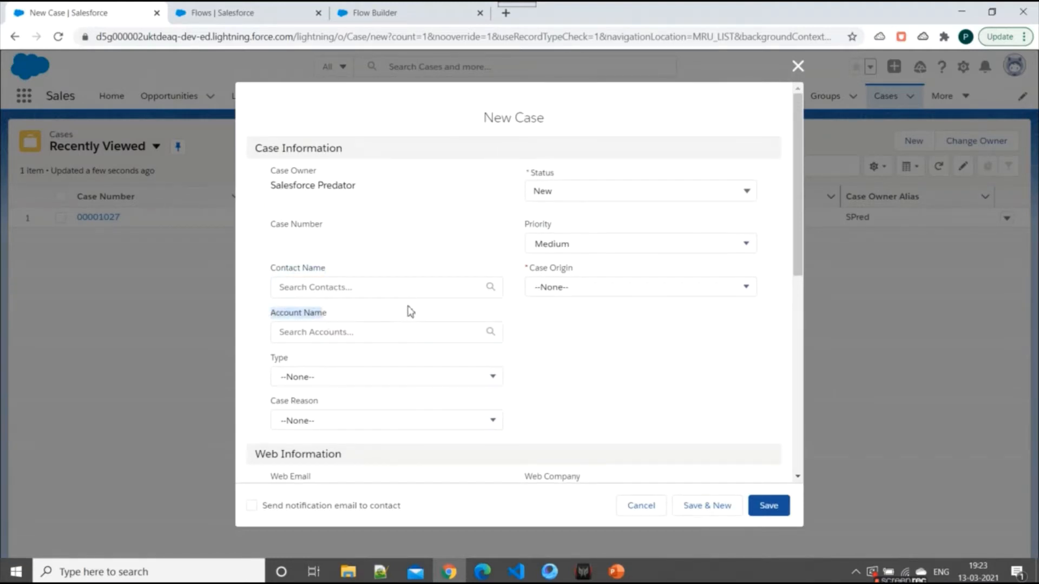
pyautogui.doubleClick(298, 314)
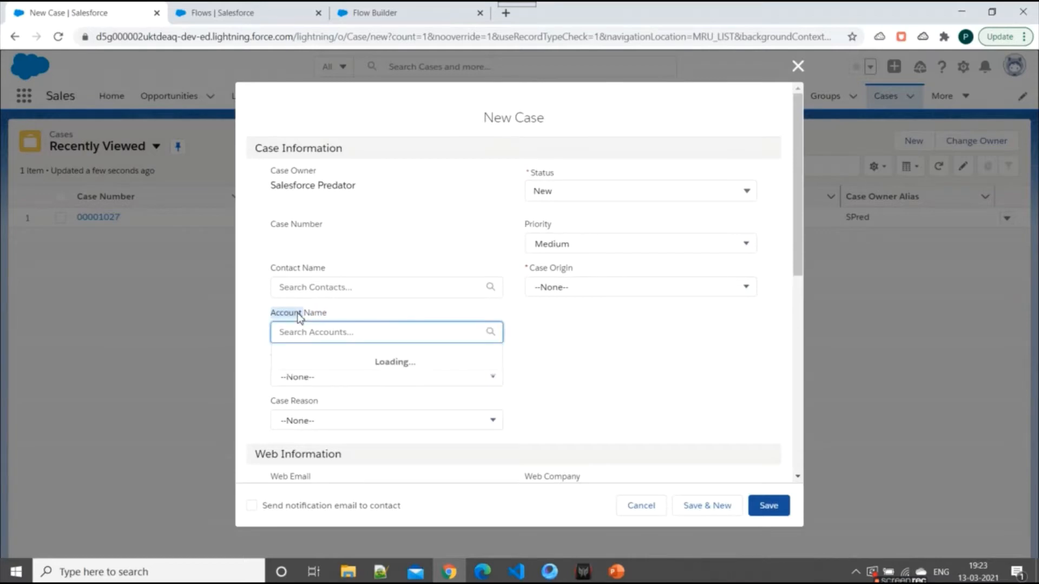
pyautogui.click(797, 66)
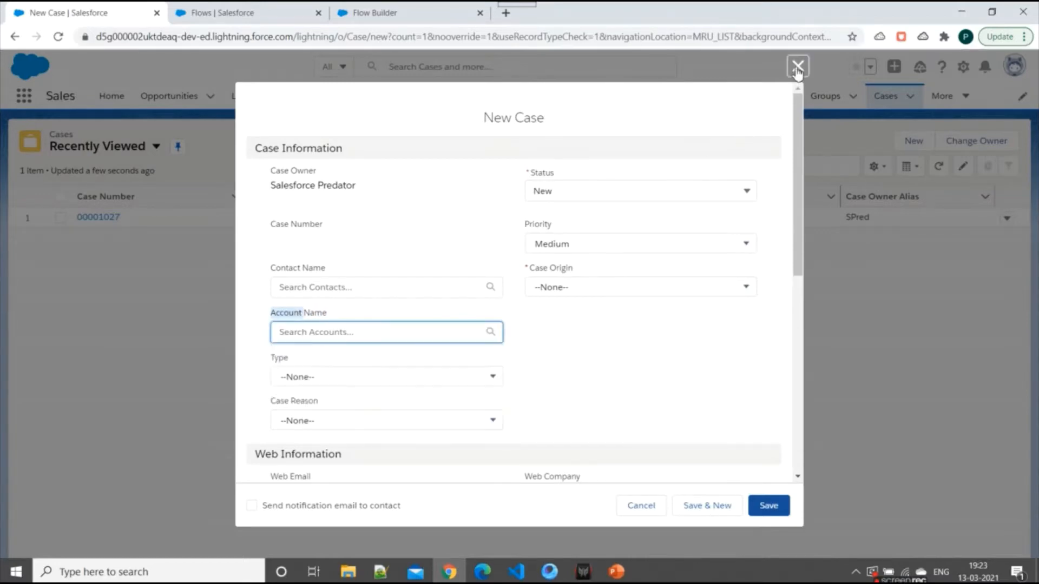
# - Return to the Create Case Flow and start a new resource of type Record Choice Set
pyautogui.click(377, 8)
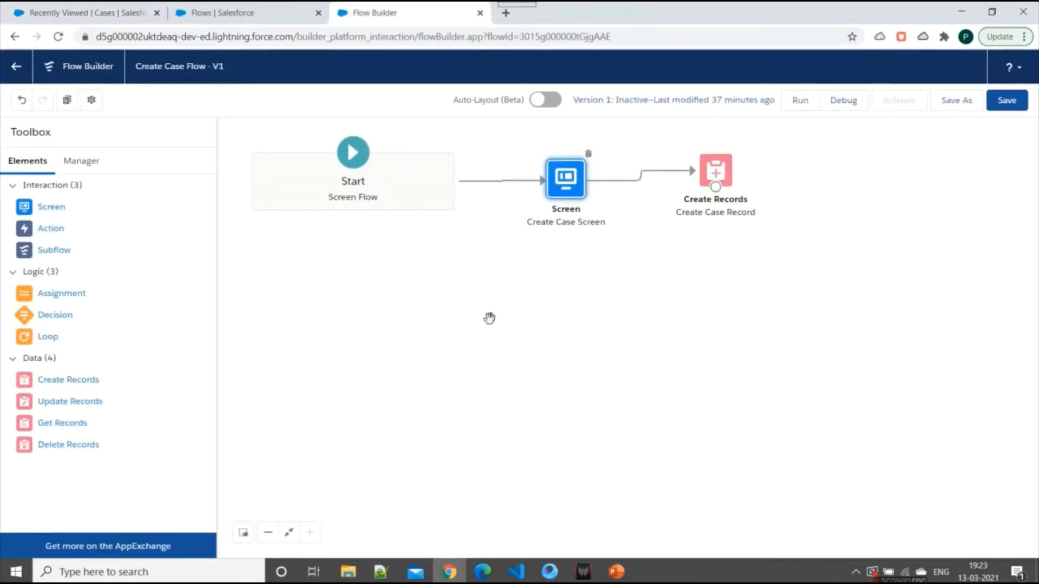
pyautogui.click(68, 166)
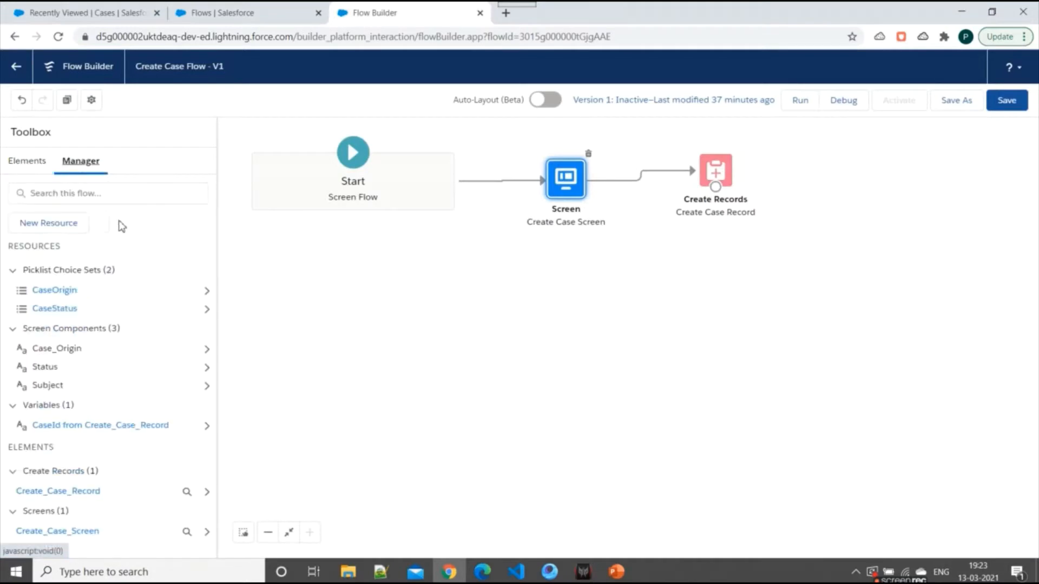
pyautogui.click(65, 223)
pyautogui.click(474, 263)
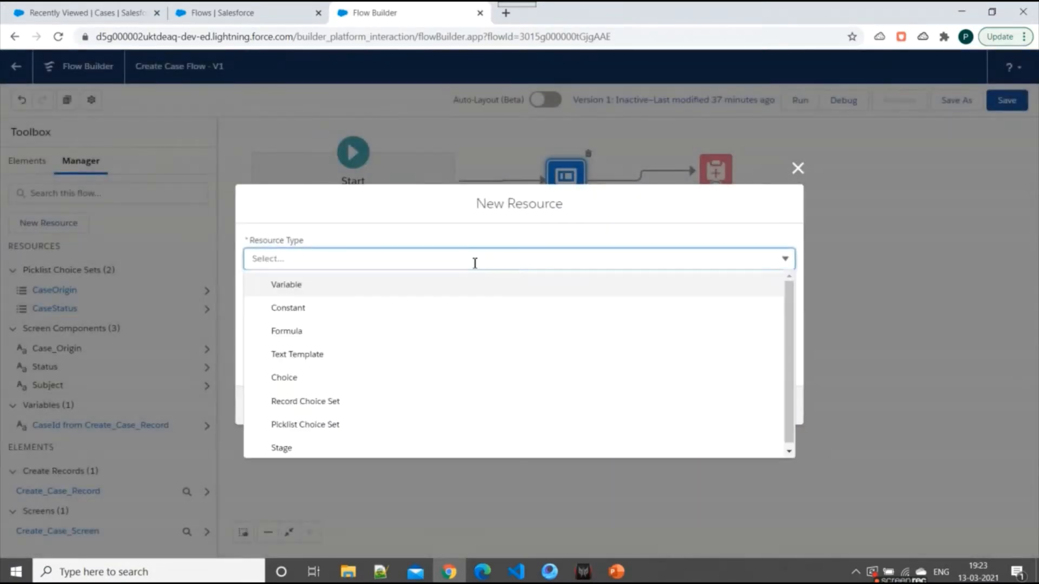
pyautogui.click(321, 402)
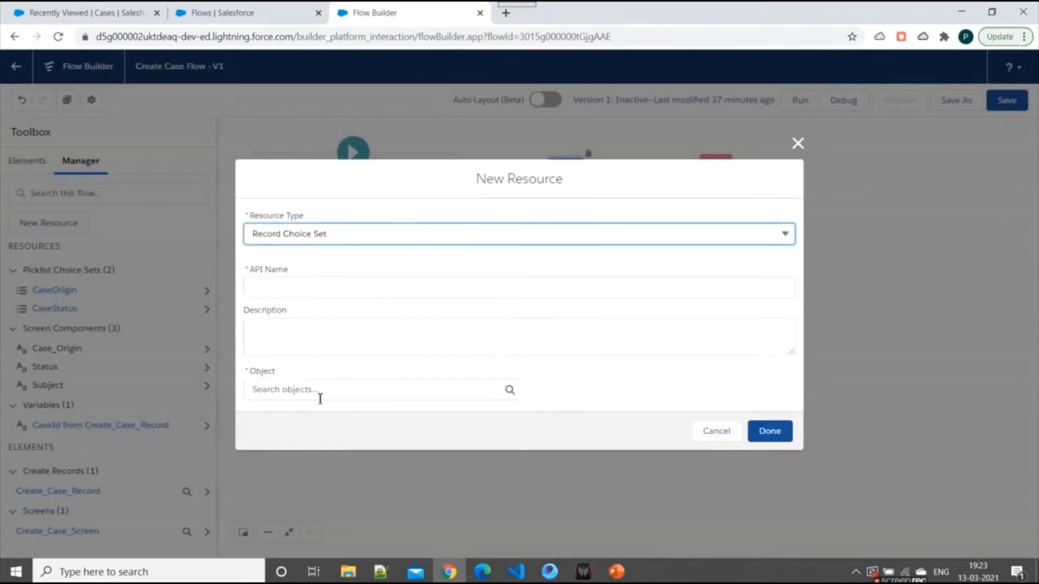
# - Set the choice set's API name to AccountList and its object to Account
pyautogui.click(297, 288)
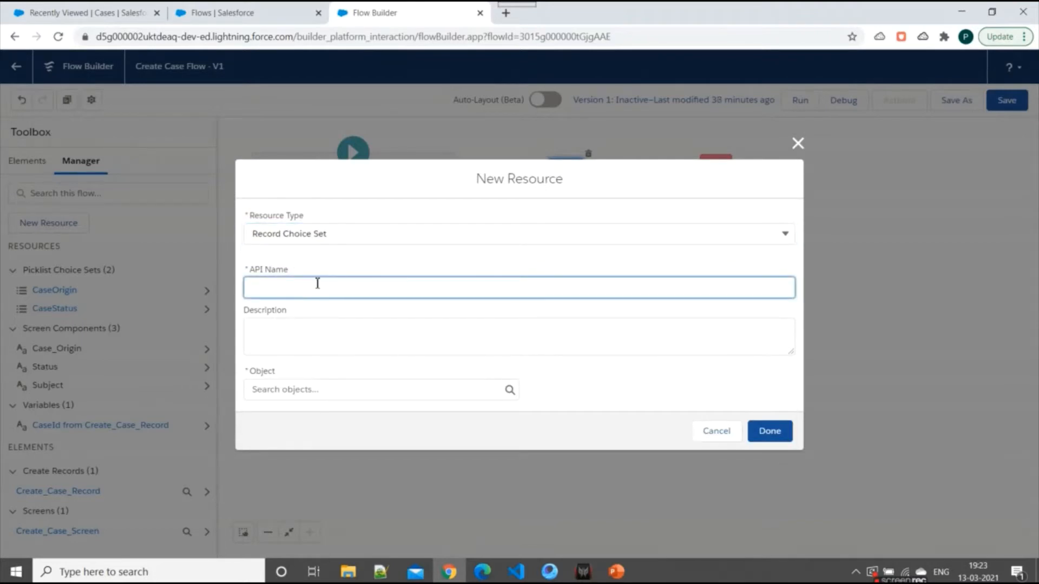
pyautogui.write('Account List')
pyautogui.click(381, 389)
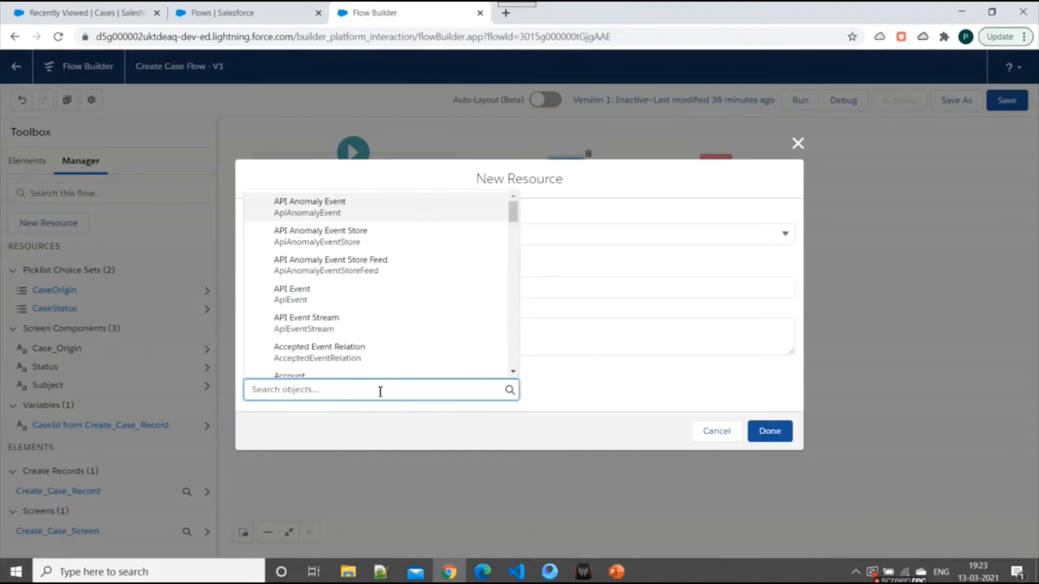
pyautogui.write('account')
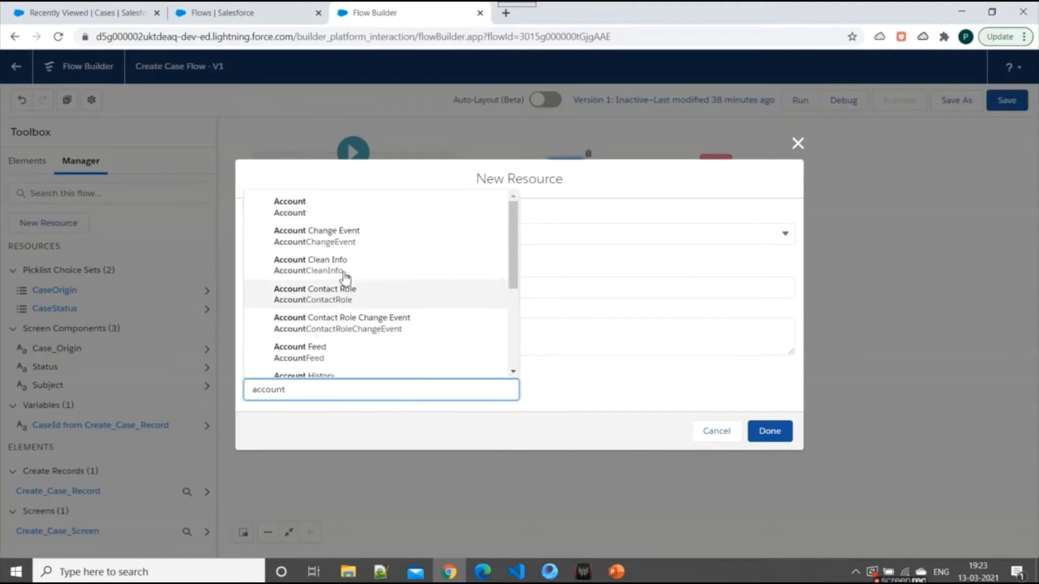
pyautogui.click(312, 206)
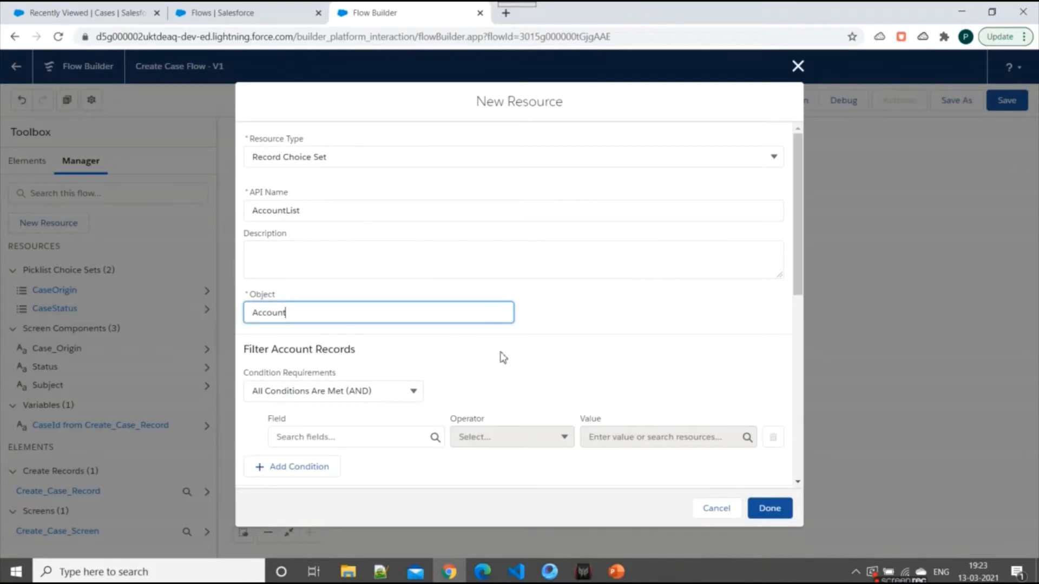
# - Examine the Filter Account Records section and its condition settings in the new resource
pyautogui.scroll(-1, 509, 358)
pyautogui.scroll(1, 494, 325)
pyautogui.scroll(-1, 367, 347)
pyautogui.moveTo(279, 282); pyautogui.dragTo(371, 283)
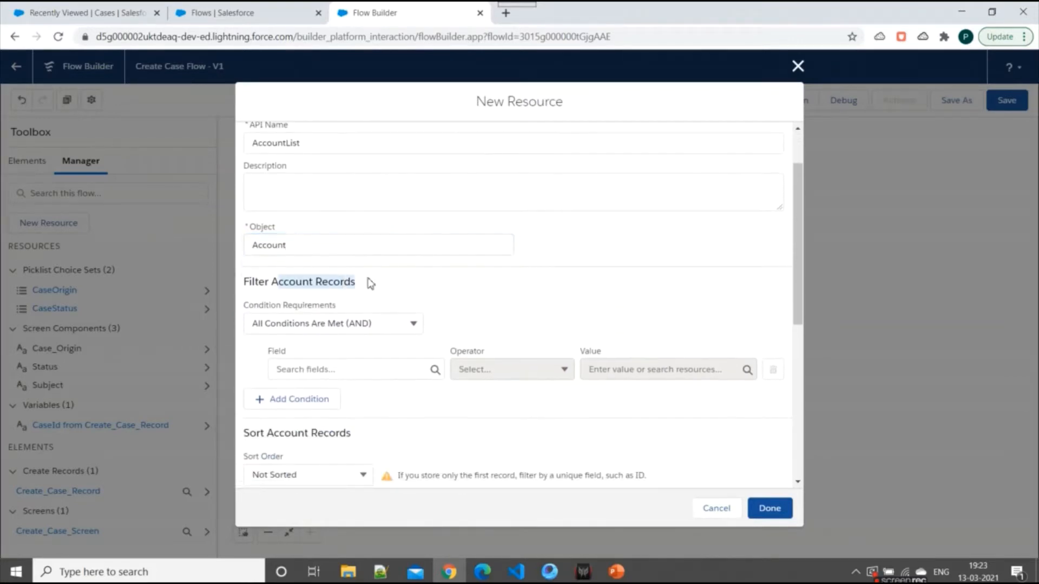
pyautogui.scroll(1, 385, 213)
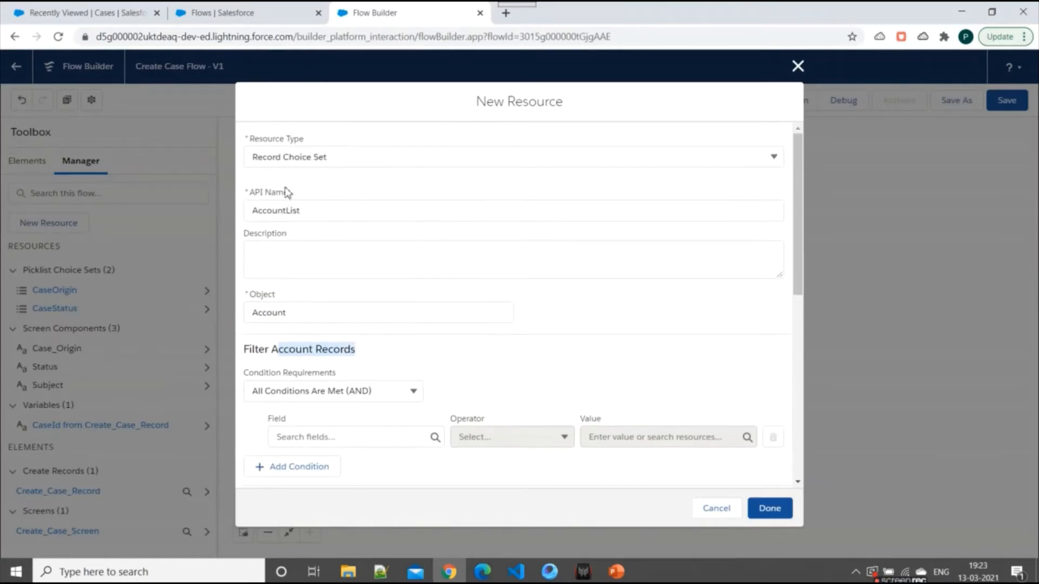
pyautogui.scroll(-1, 399, 325)
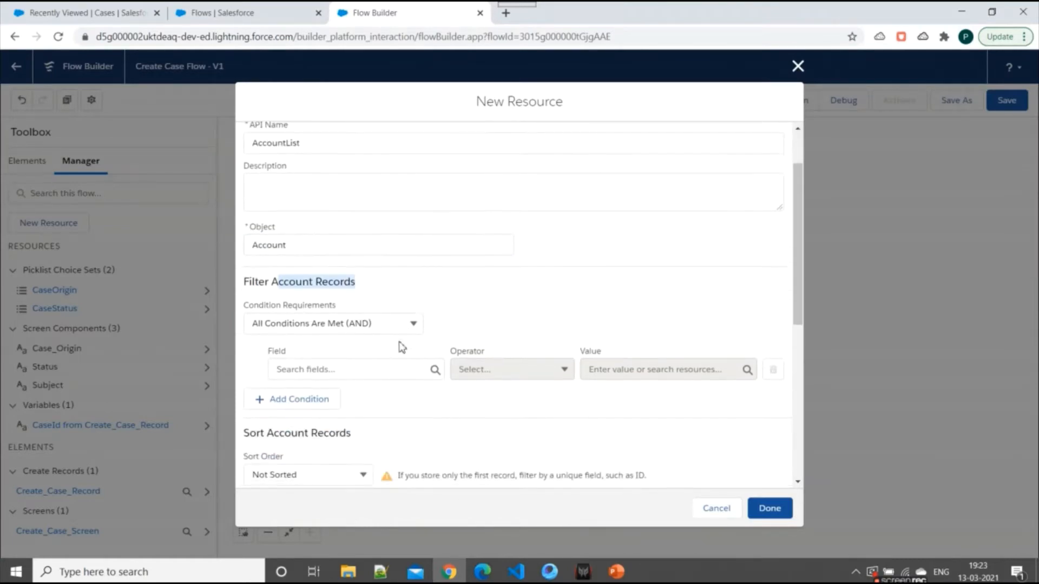
pyautogui.scroll(-1, 324, 341)
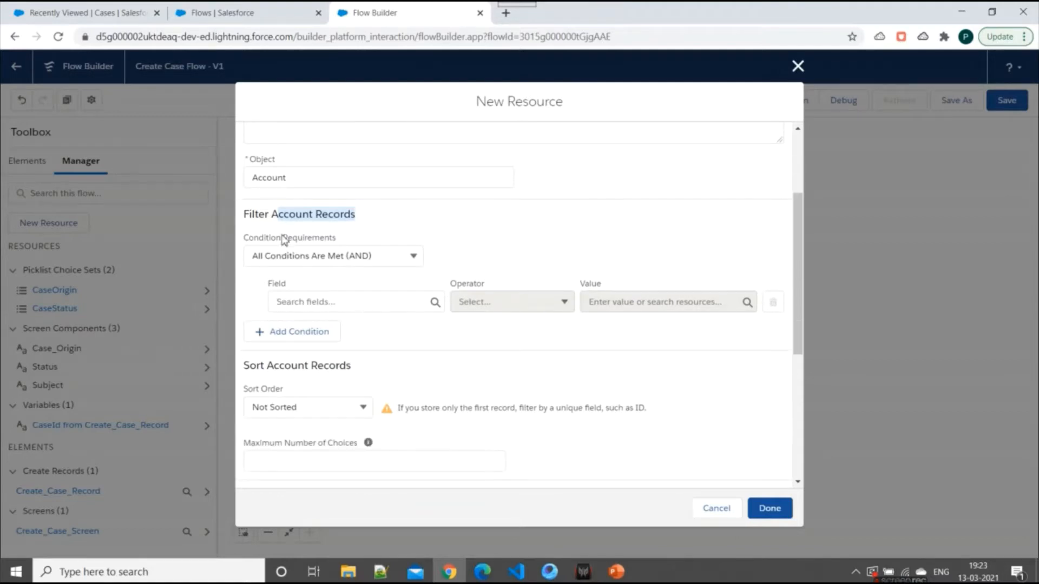
pyautogui.moveTo(270, 214); pyautogui.dragTo(386, 219)
pyautogui.scroll(-3, 479, 291)
pyautogui.scroll(3, 416, 281)
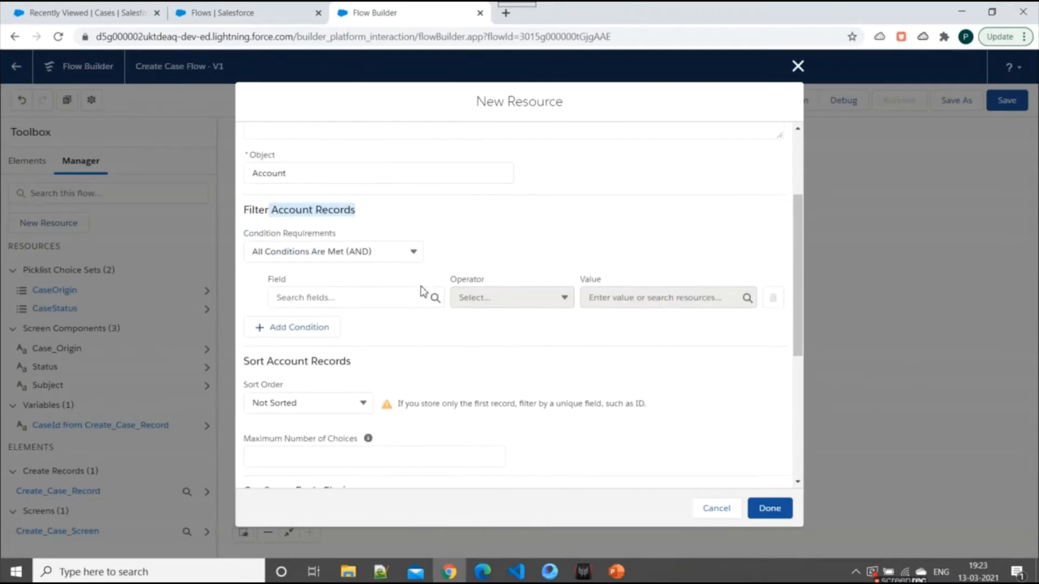
pyautogui.scroll(-3, 476, 260)
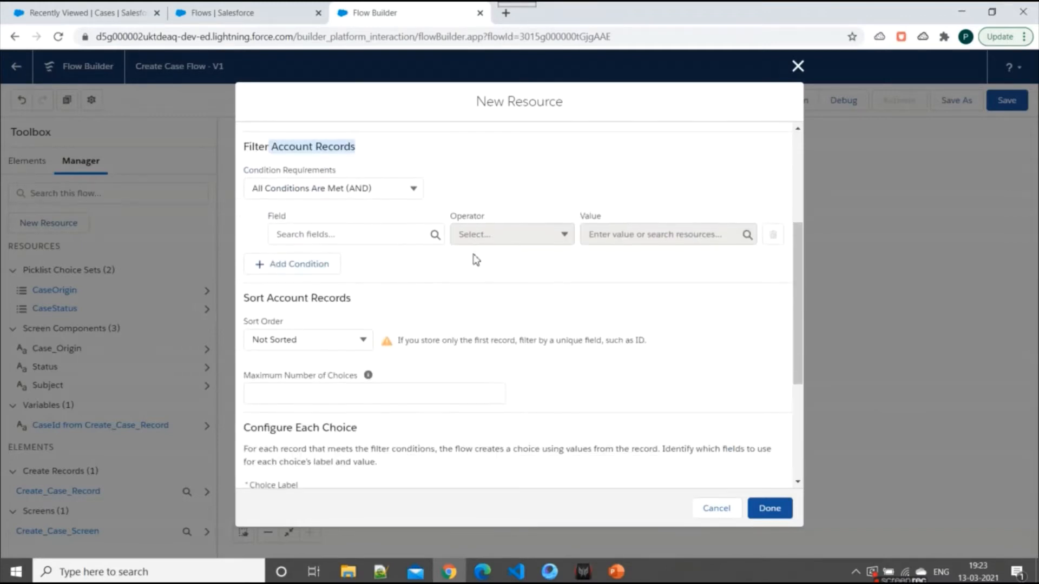
# - Examine the Sort Account Records options and the Maximum Number of Choices setting
pyautogui.moveTo(291, 230); pyautogui.dragTo(352, 231)
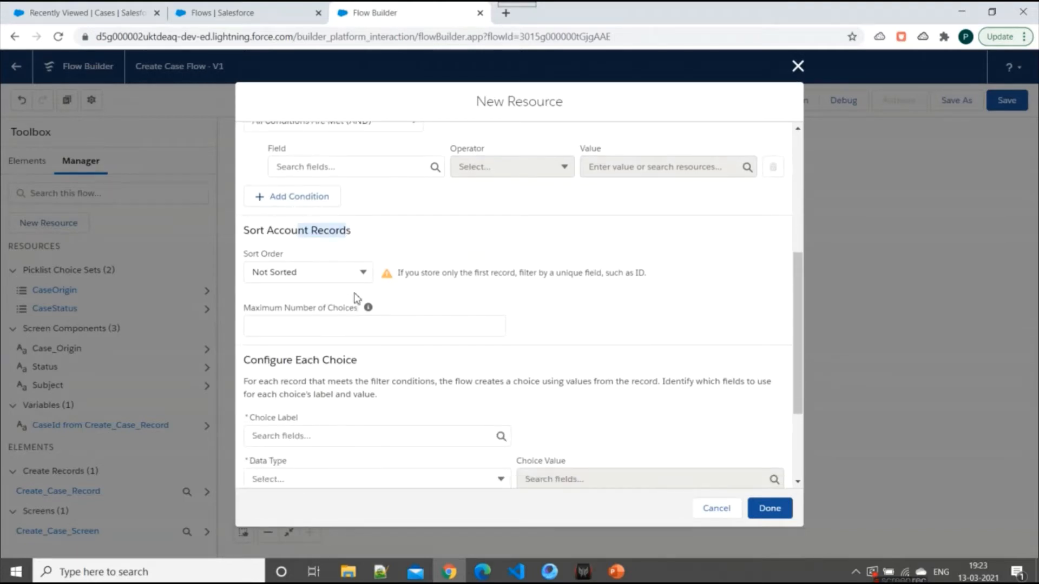
pyautogui.scroll(-3, 299, 273)
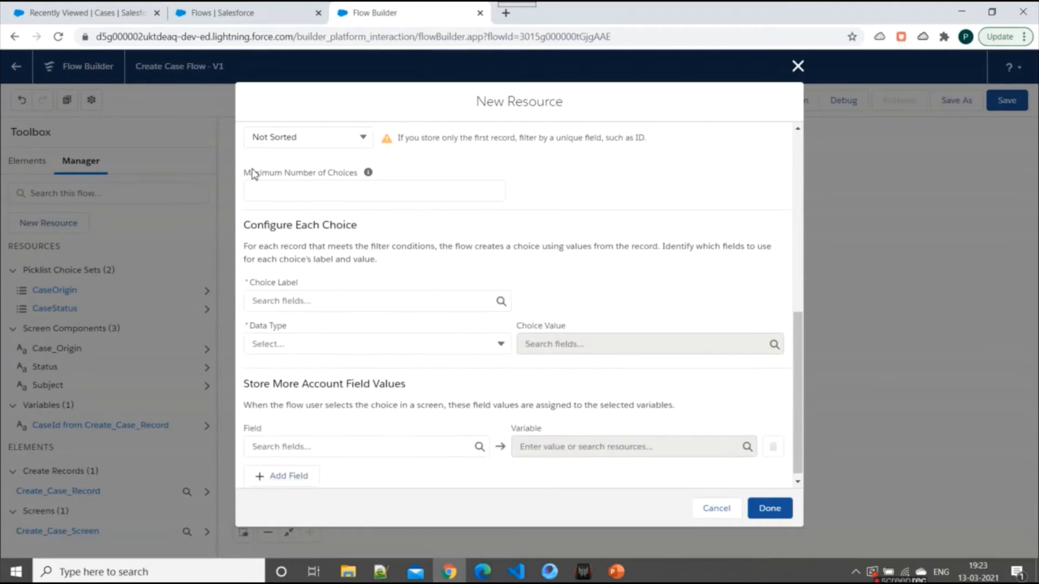
pyautogui.moveTo(253, 176); pyautogui.dragTo(354, 174)
pyautogui.scroll(7, 517, 237)
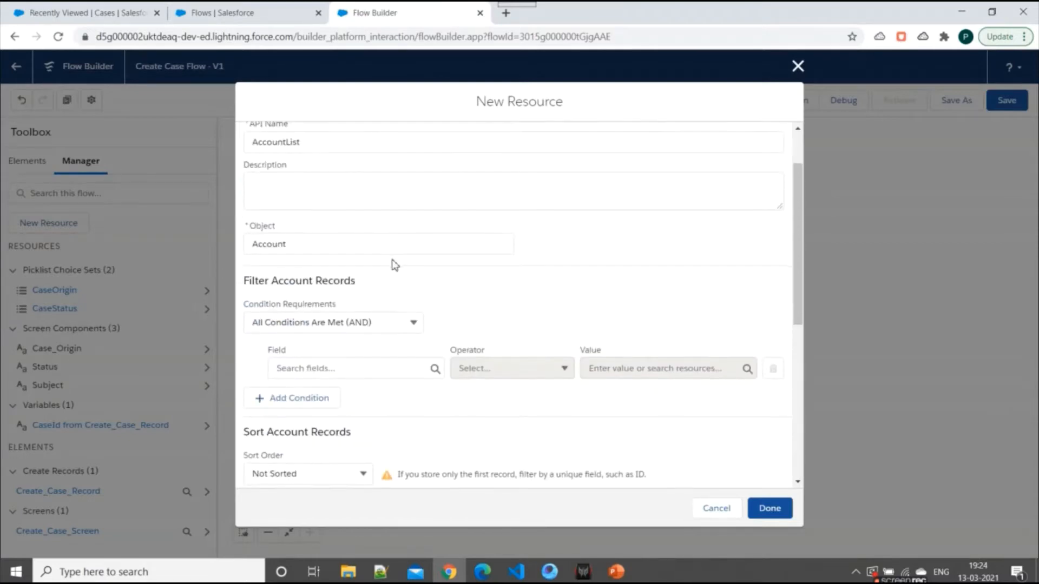
pyautogui.scroll(-3, 408, 260)
pyautogui.scroll(-2, 417, 241)
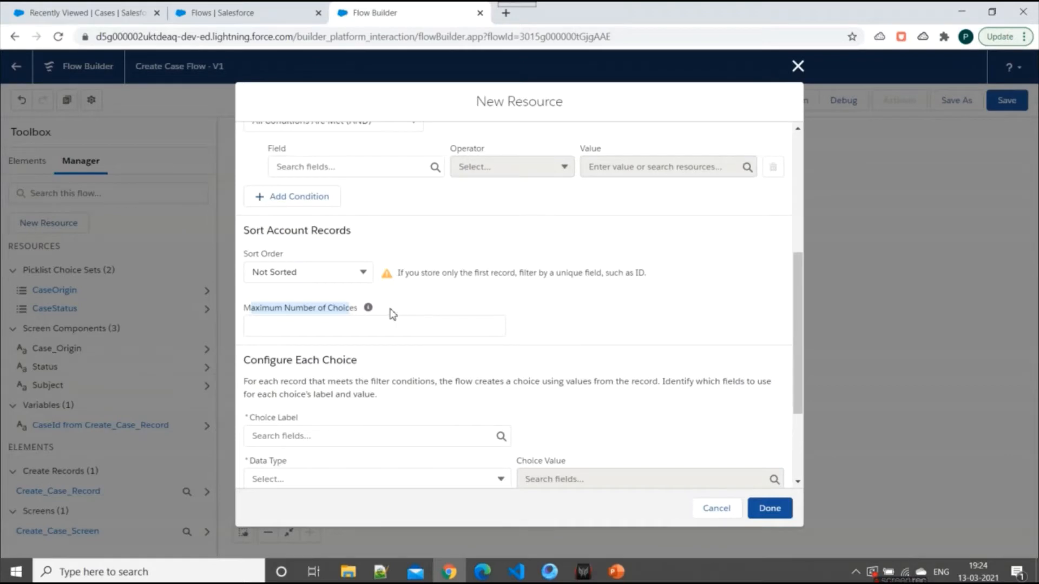
pyautogui.scroll(-2, 363, 294)
pyautogui.click(335, 257)
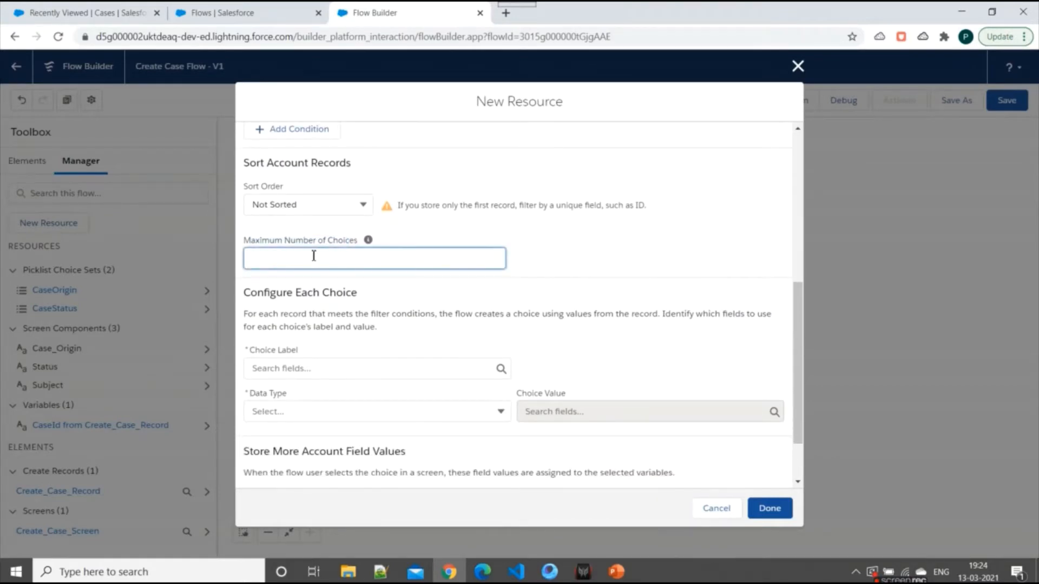
pyautogui.scroll(-2, 472, 267)
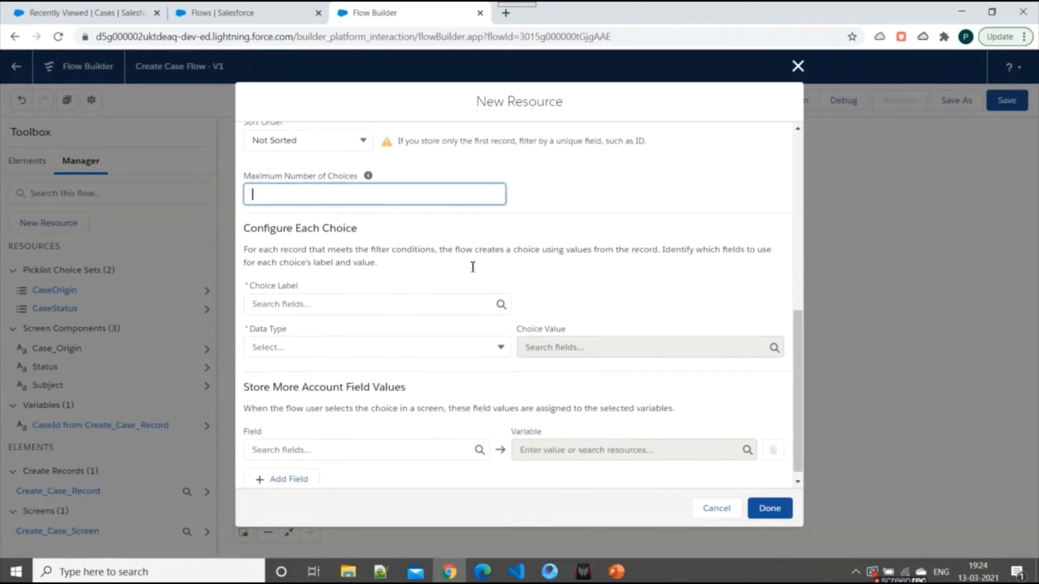
# - Set the choice label of the AccountList record choice set to the account's Name field
pyautogui.moveTo(274, 227); pyautogui.dragTo(360, 236)
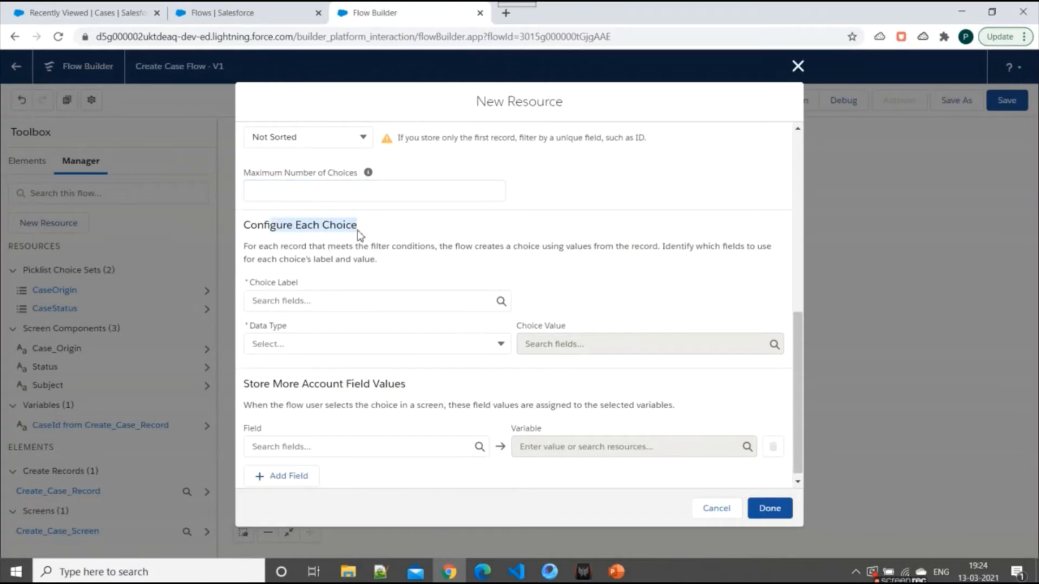
pyautogui.scroll(5, 494, 319)
pyautogui.scroll(3, 494, 319)
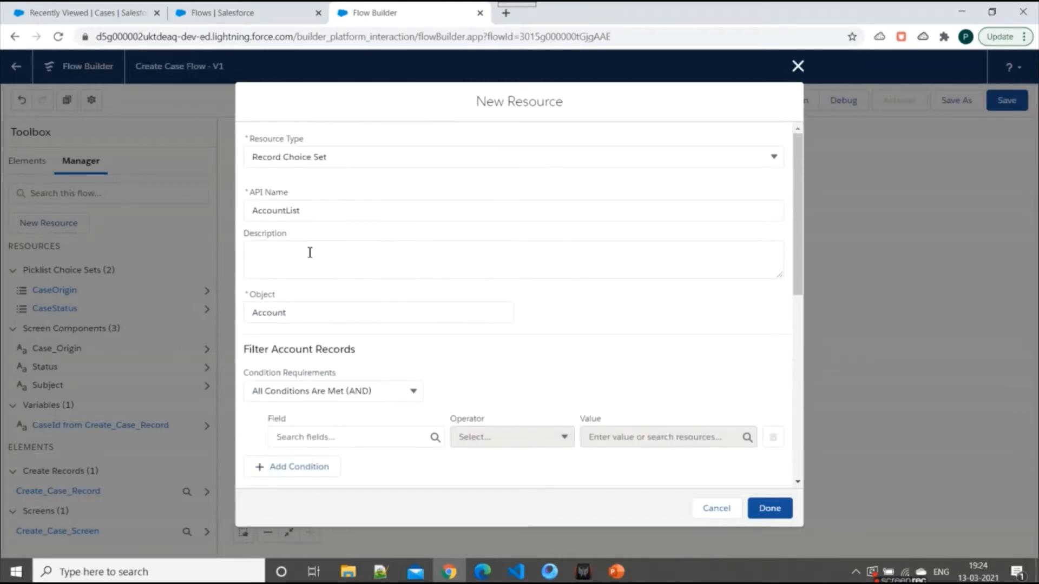
pyautogui.scroll(-8, 380, 217)
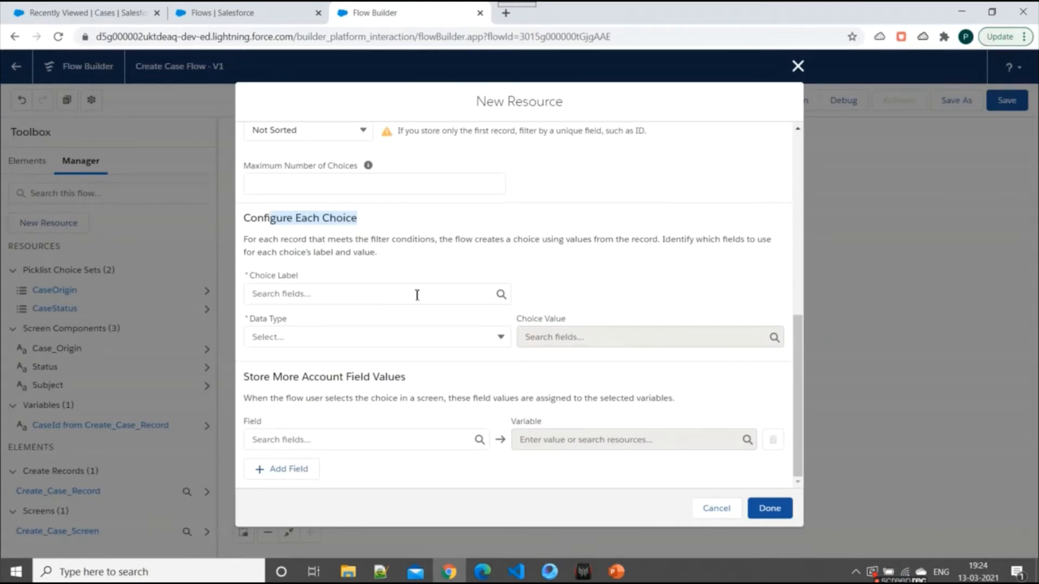
pyautogui.click(364, 296)
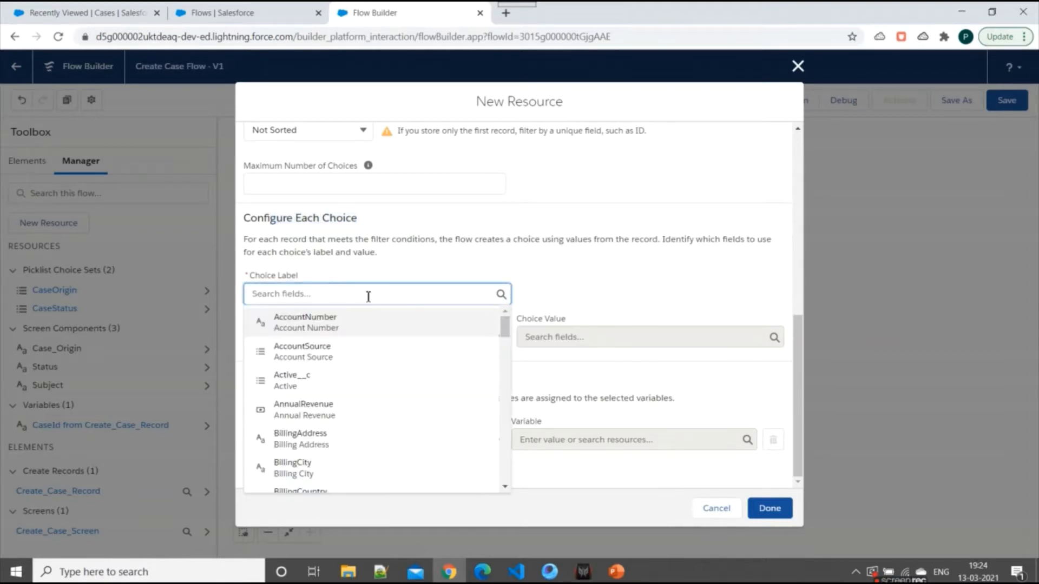
pyautogui.scroll(-3, 371, 341)
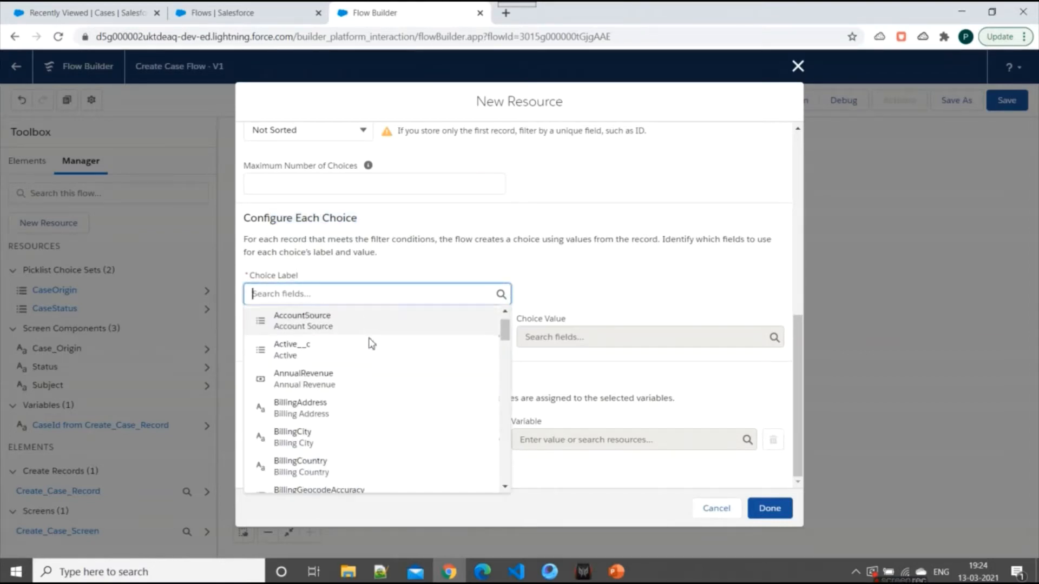
pyautogui.scroll(3, 368, 319)
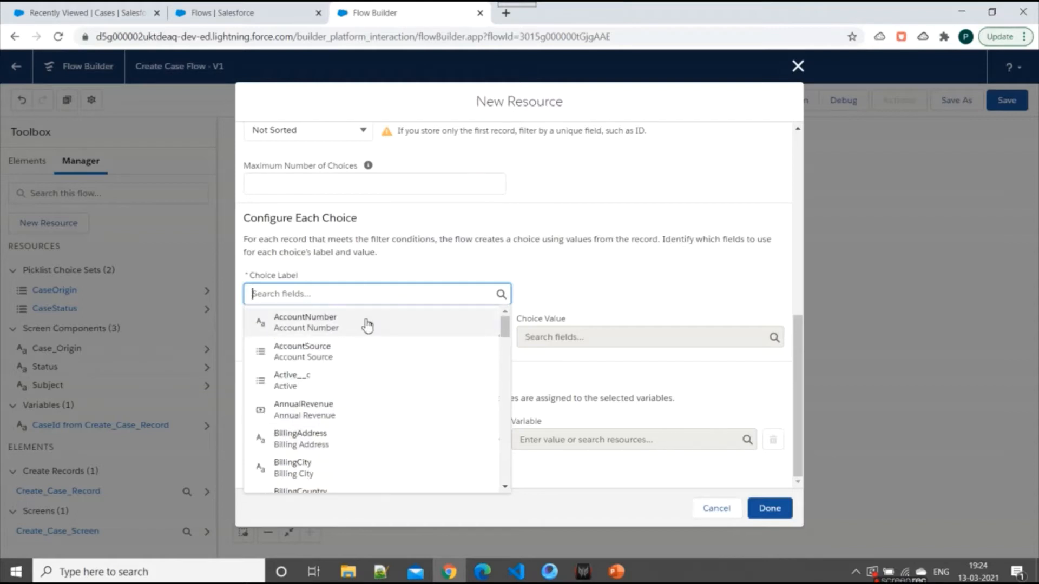
pyautogui.write('name')
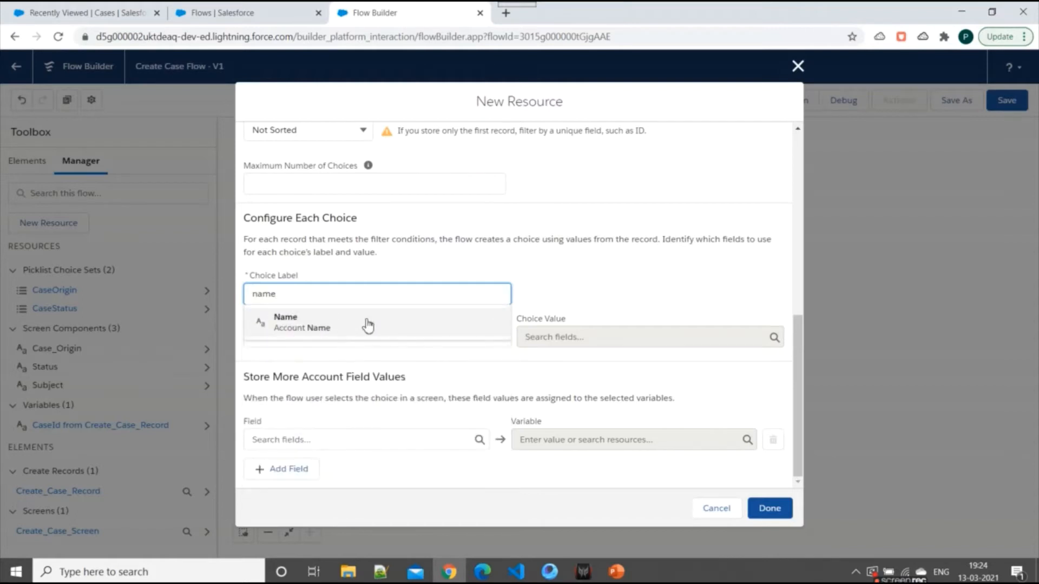
pyautogui.click(367, 325)
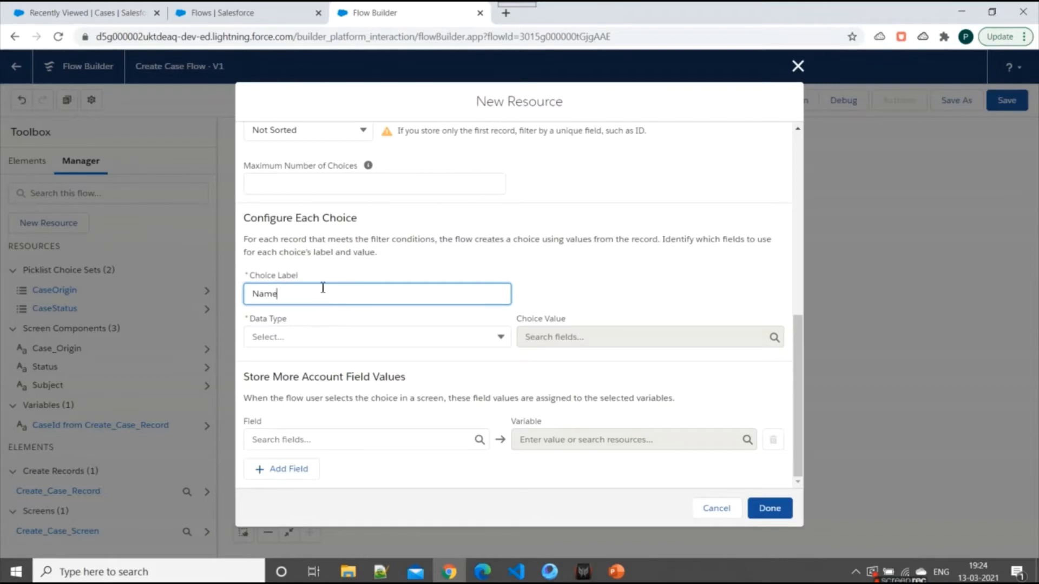
# - Set the choice's data type to Text and its choice value to the account's Id field
pyautogui.click(350, 339)
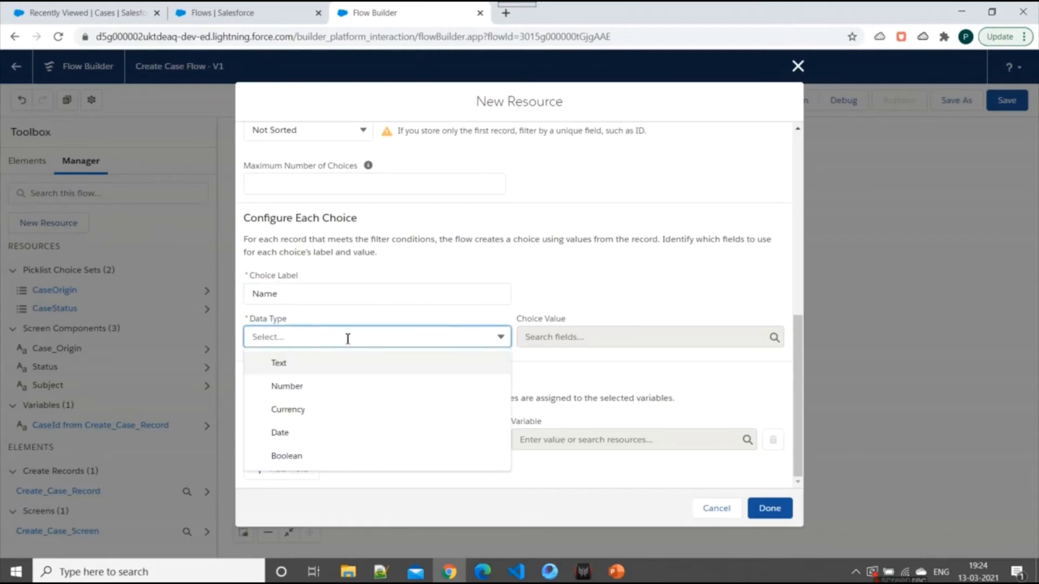
pyautogui.click(329, 363)
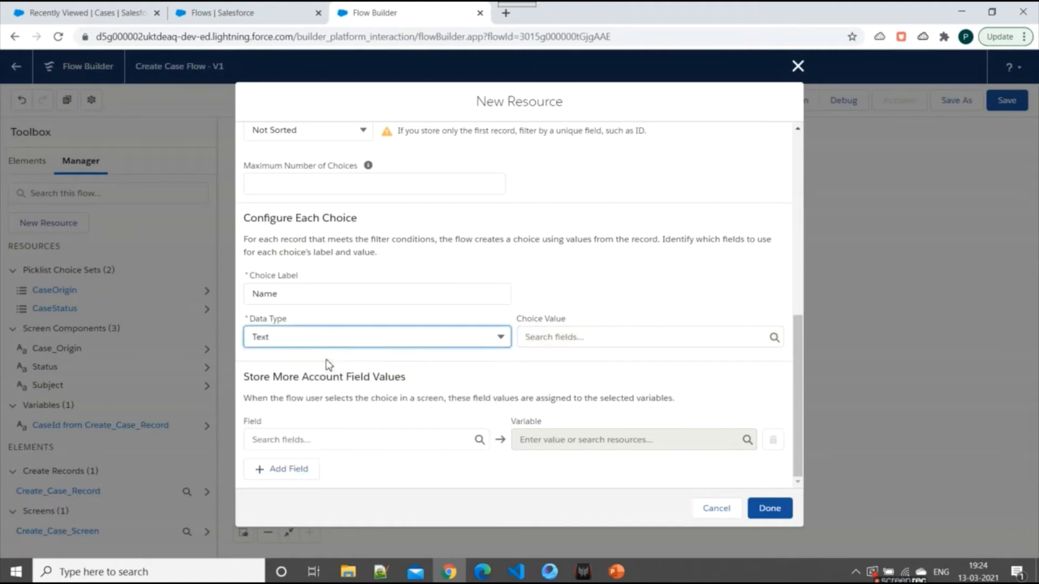
pyautogui.click(566, 336)
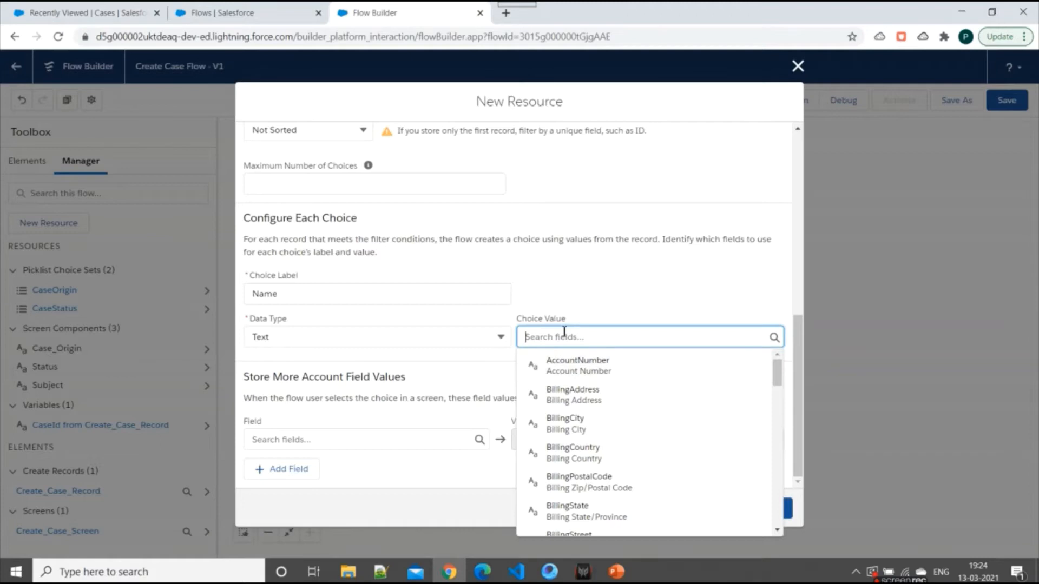
pyautogui.write('id')
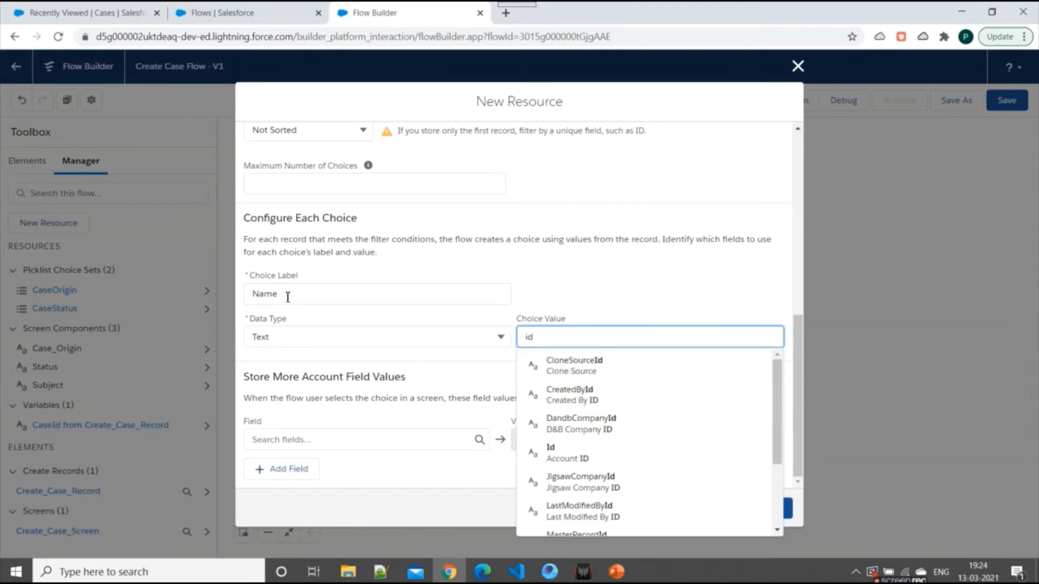
pyautogui.click(584, 456)
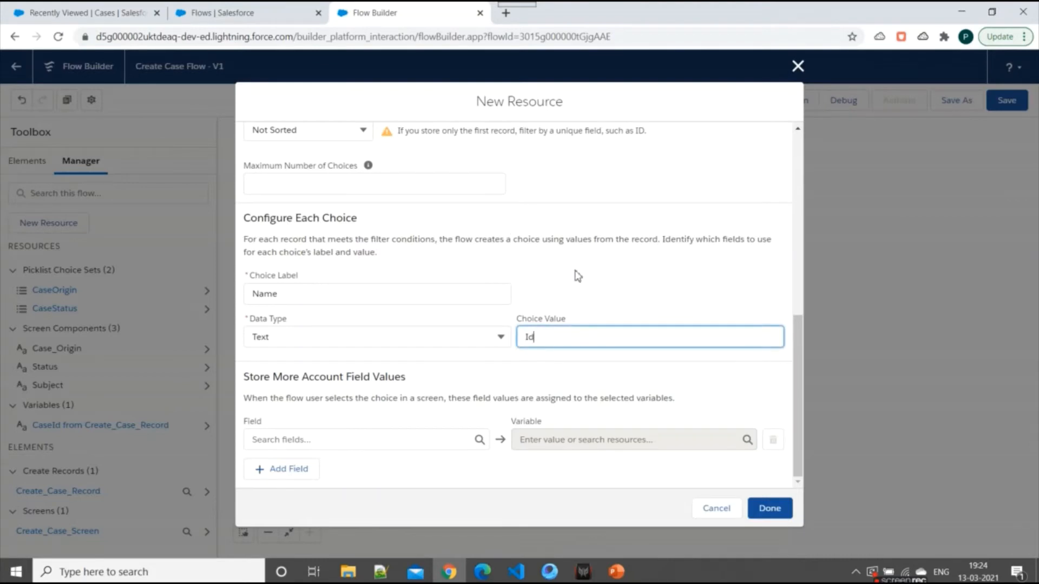
pyautogui.click(569, 310)
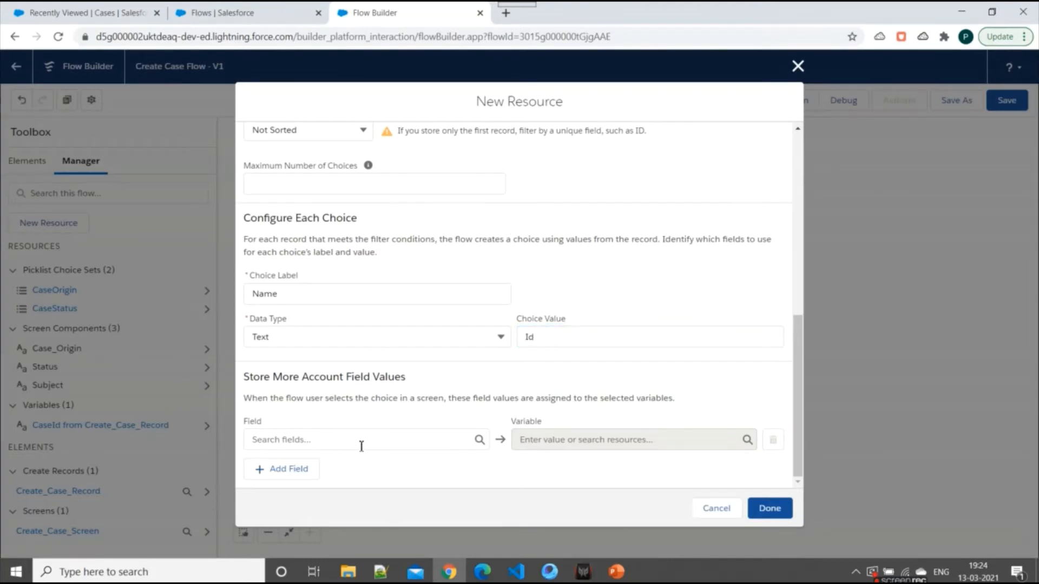
# - Try to finish the AccountList resource, and check the empty field in its Filter Account Records condition
pyautogui.click(768, 512)
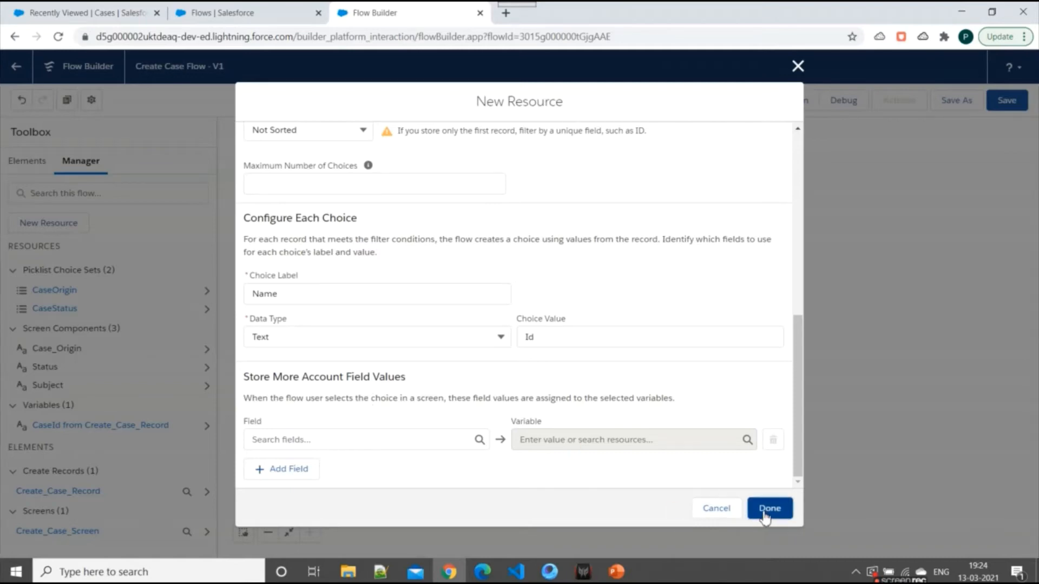
pyautogui.scroll(1, 531, 330)
pyautogui.scroll(6, 531, 330)
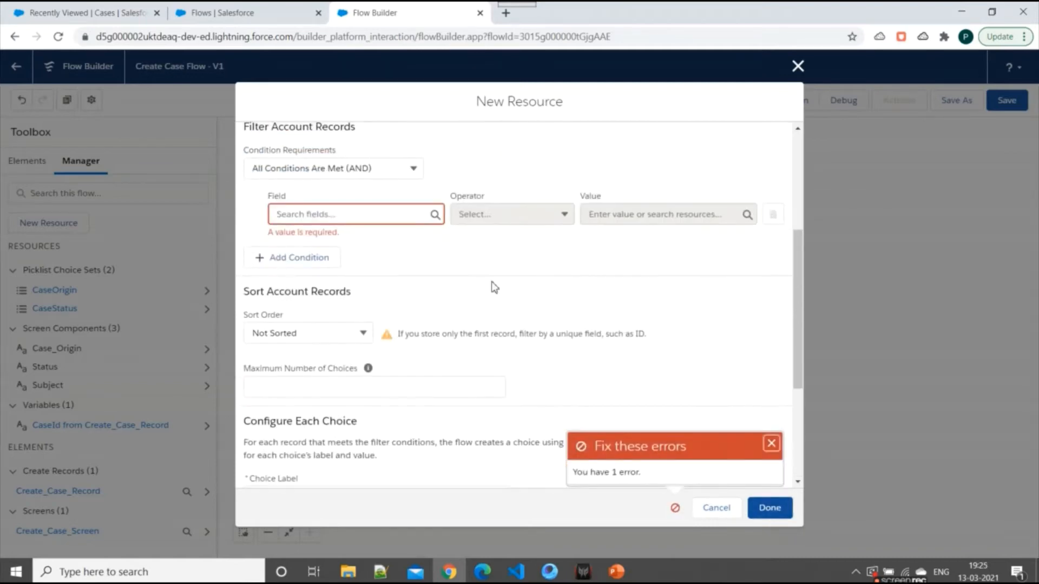
pyautogui.scroll(1, 425, 355)
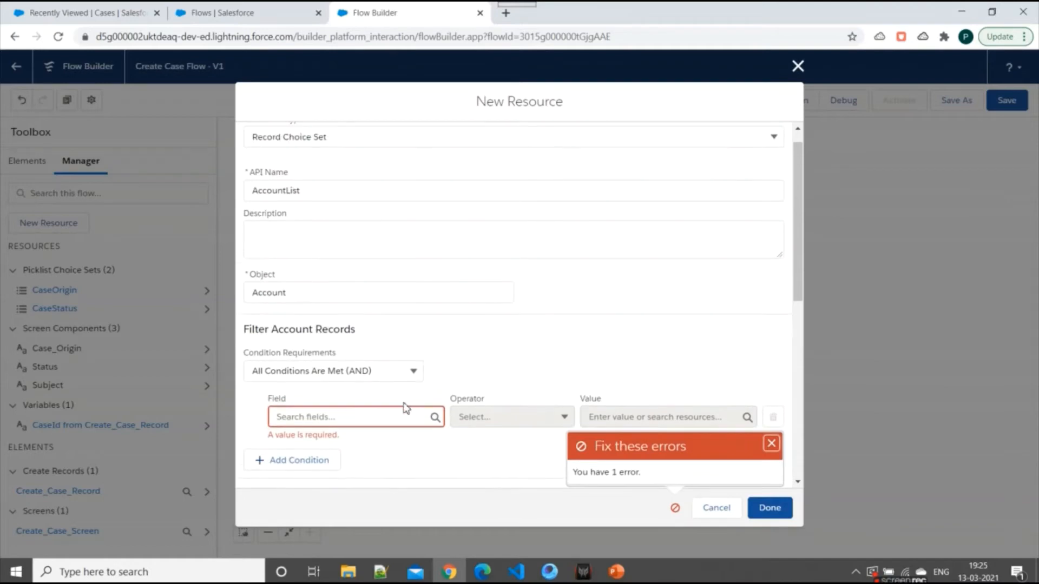
pyautogui.scroll(-1, 410, 406)
pyautogui.click(374, 349)
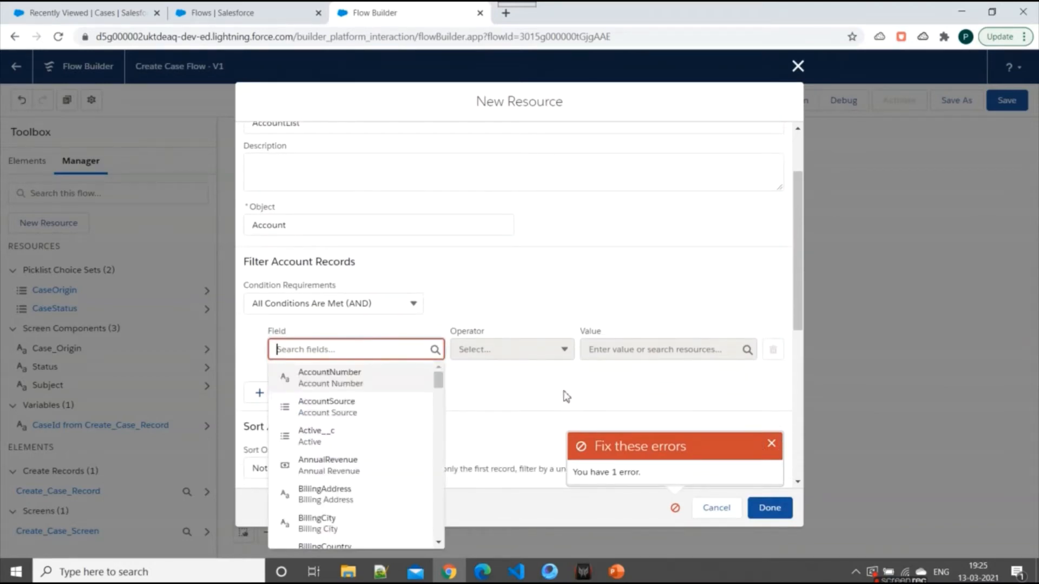
pyautogui.click(539, 374)
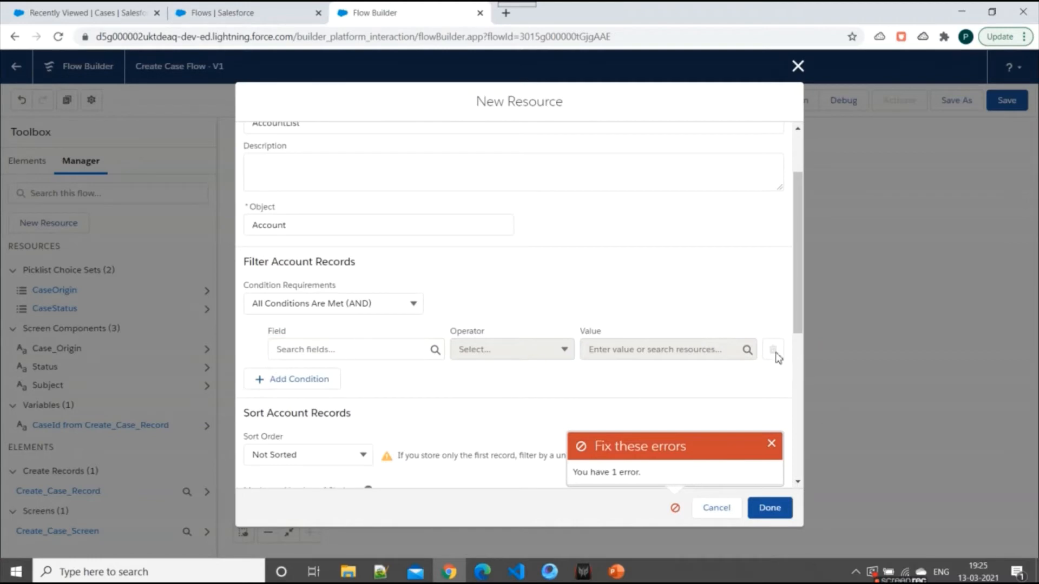
# - Set the account filter's condition requirements to None—Get All Account Records and finish the AccountList resource
pyautogui.scroll(-1, 371, 319)
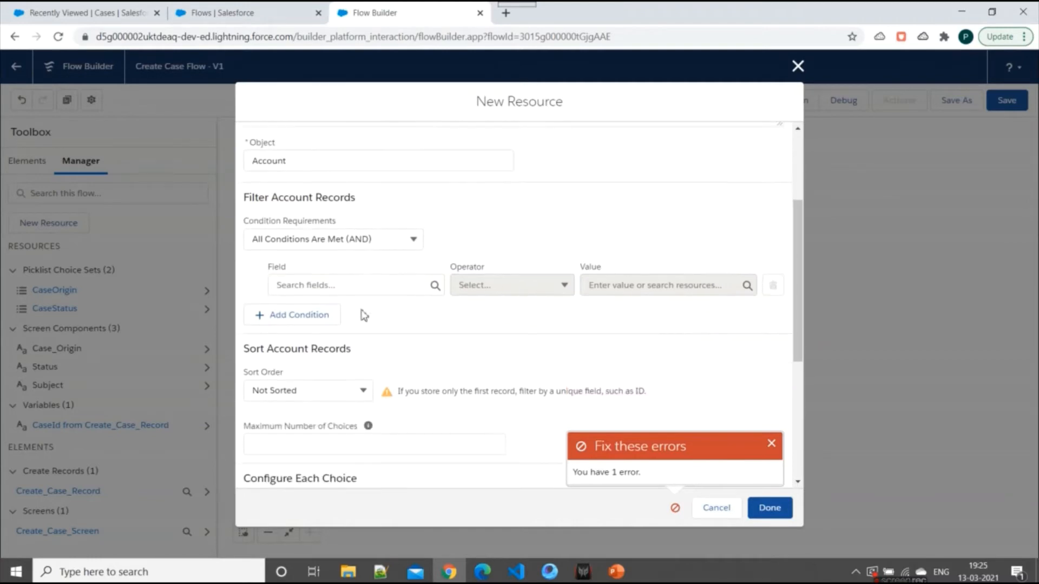
pyautogui.click(335, 238)
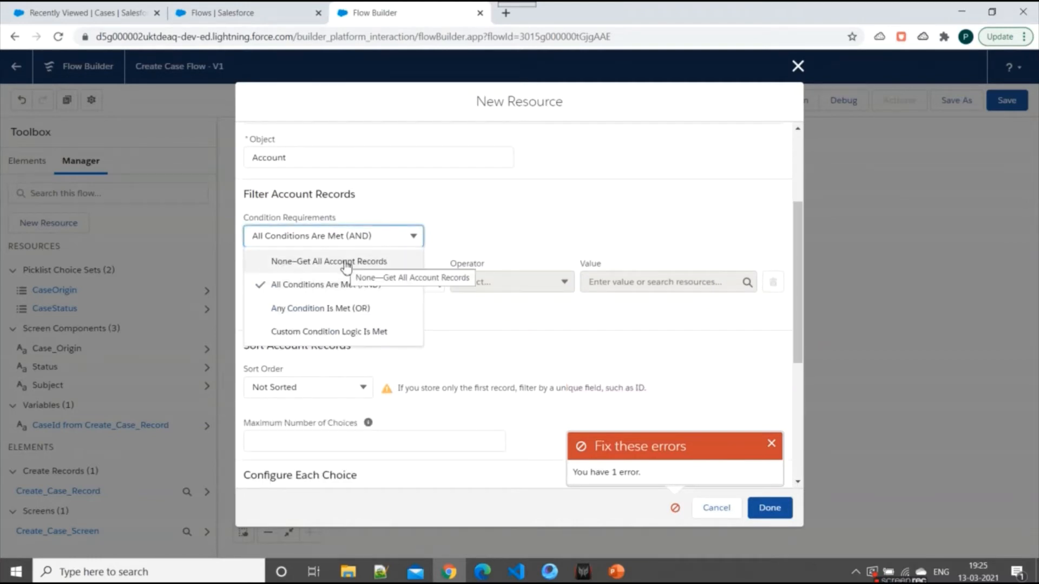
pyautogui.click(346, 265)
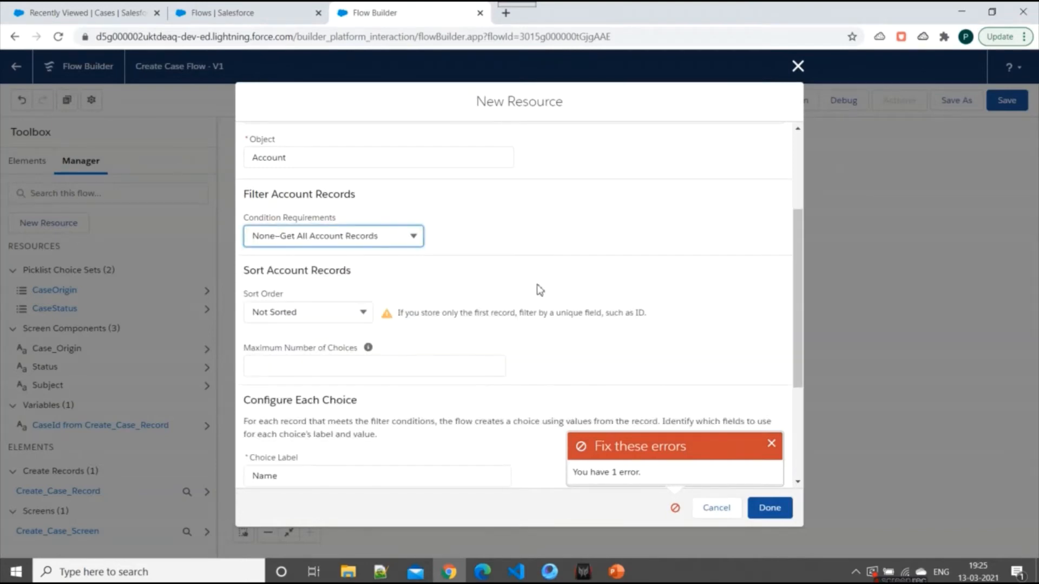
pyautogui.scroll(3, 449, 278)
pyautogui.scroll(-6, 494, 336)
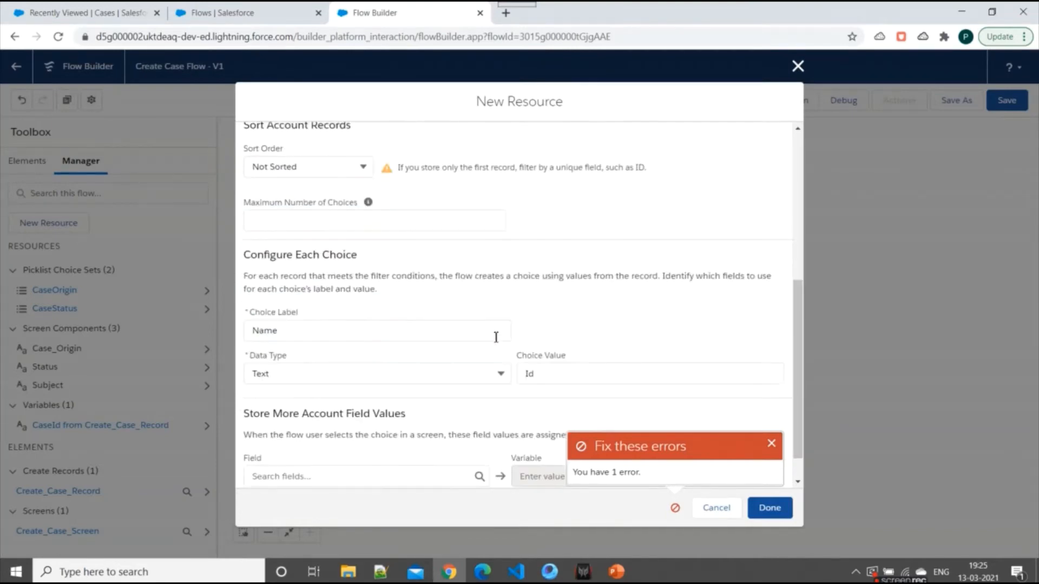
pyautogui.click(771, 444)
pyautogui.click(768, 507)
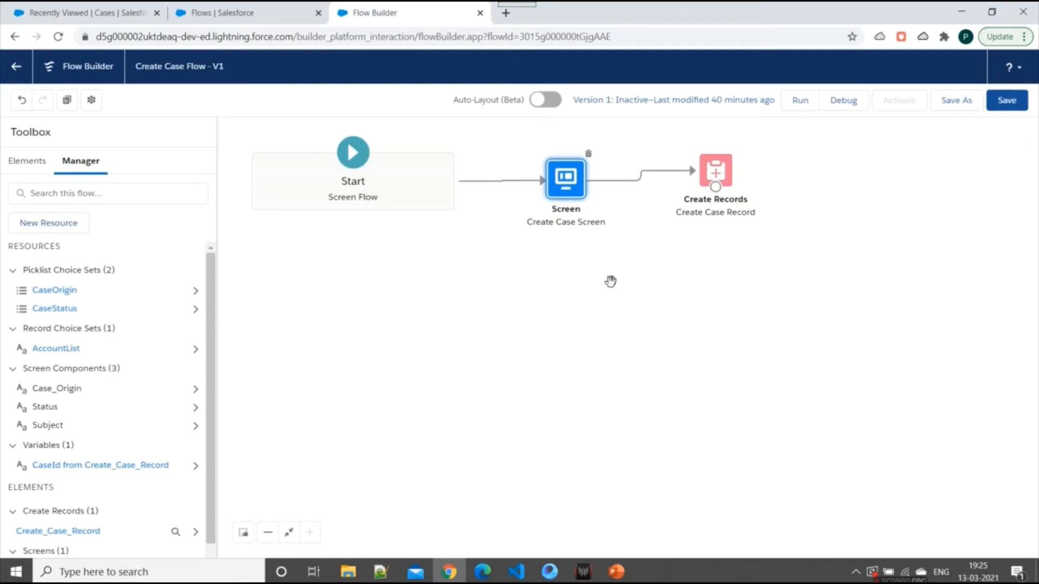
# - Open the Create Case Screen element for editing and add a Picklist component below the Subject field
pyautogui.doubleClick(567, 183)
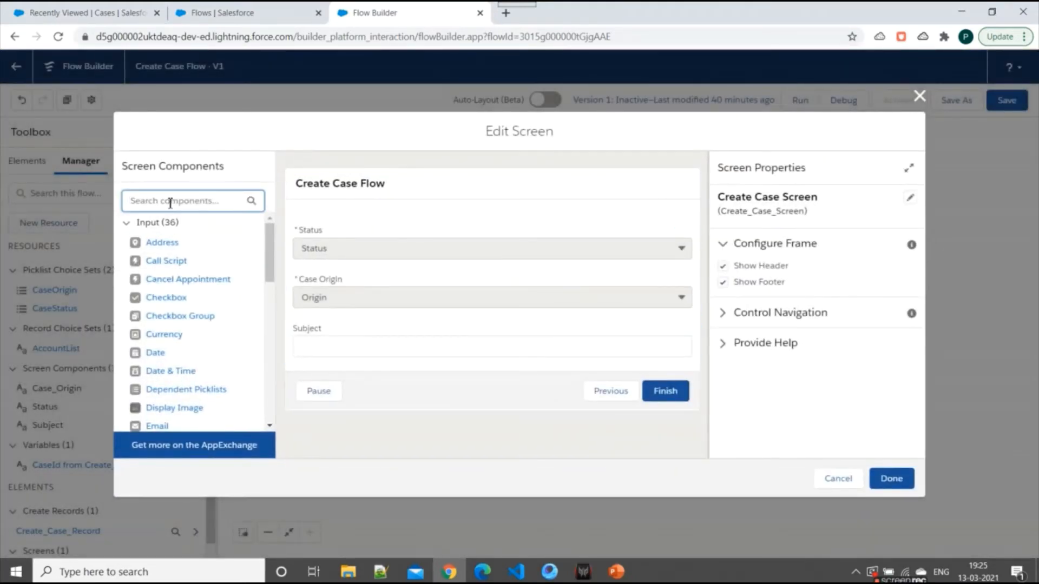
pyautogui.write('pl')
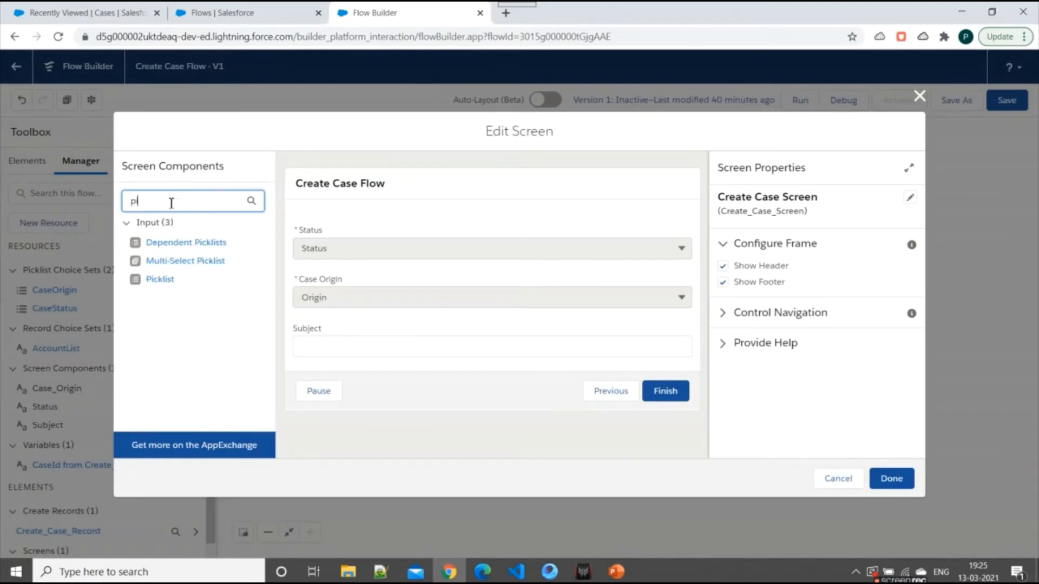
pyautogui.write('ckli')
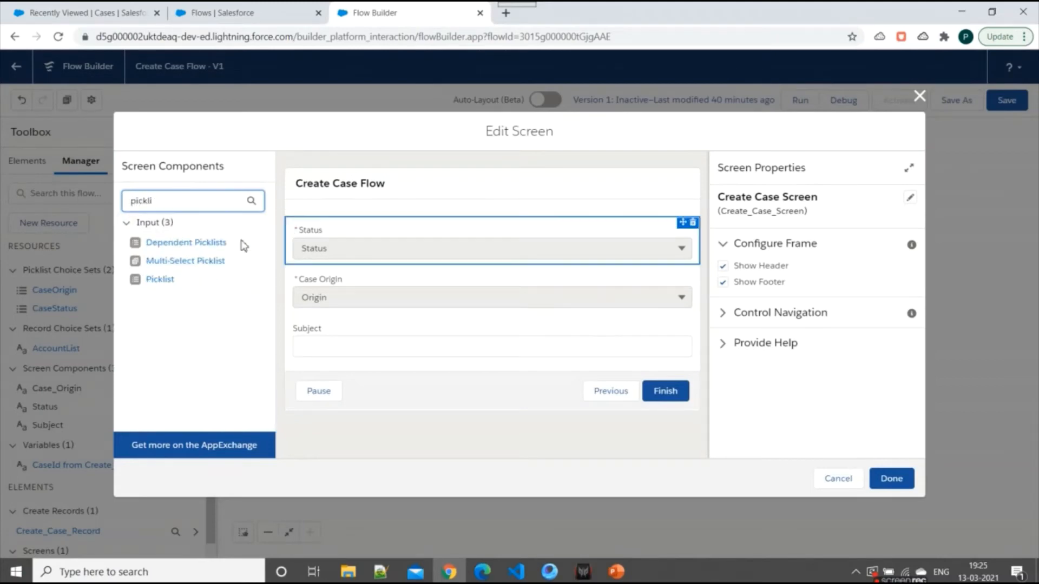
pyautogui.click(158, 281)
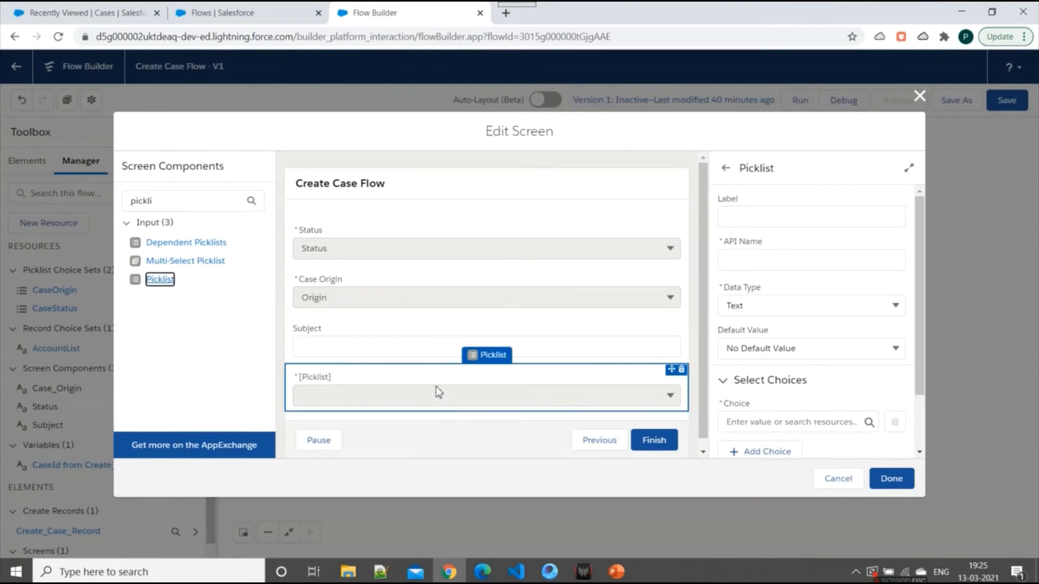
# - Label the new picklist Account, with Account as its API name and Text as its data type
pyautogui.click(743, 218)
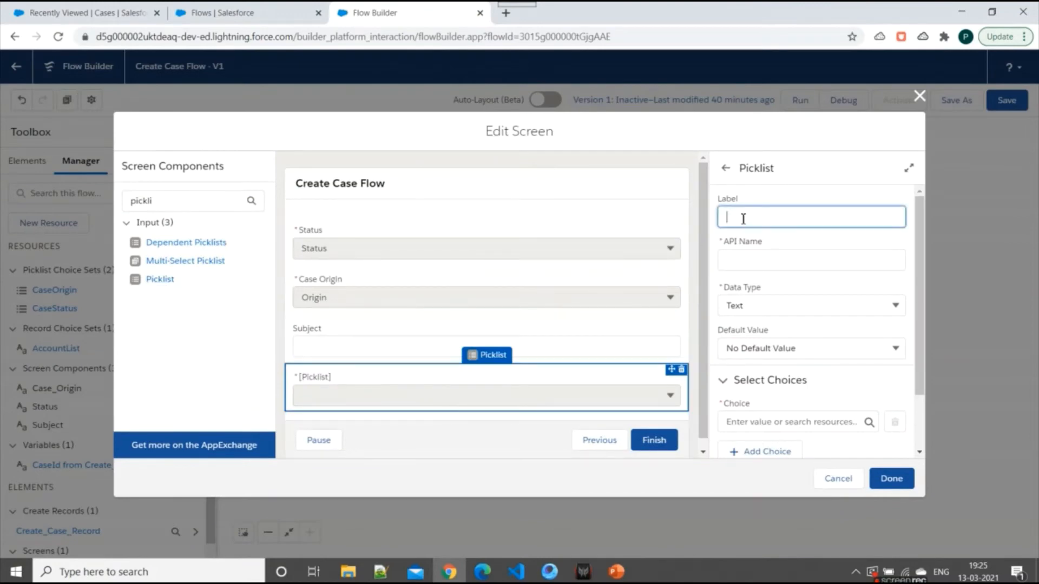
pyautogui.write('Account')
pyautogui.click(791, 247)
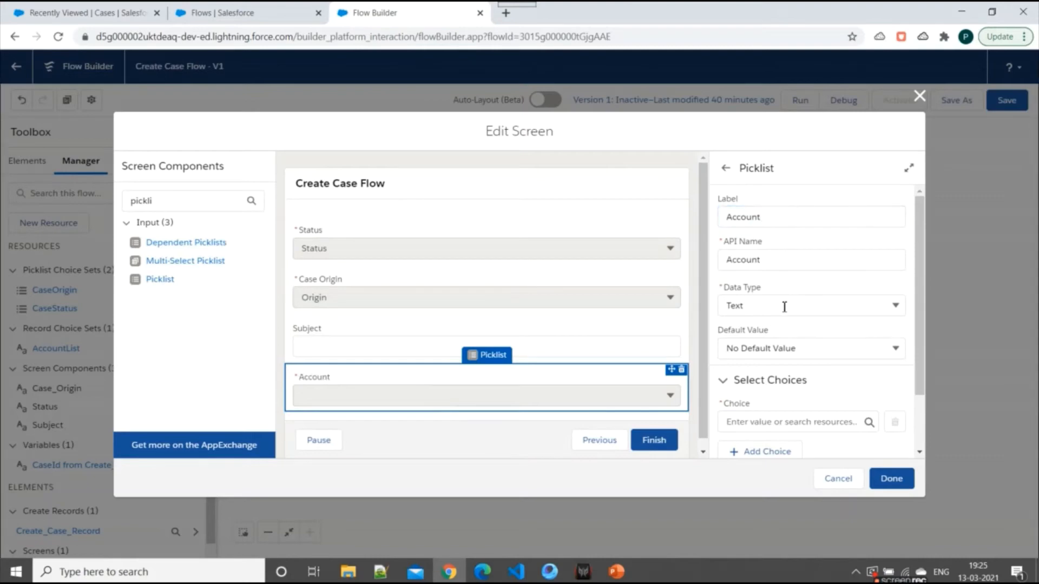
pyautogui.click(784, 307)
pyautogui.click(795, 300)
# - Use the AccountList record choice set as the Account picklist's choice and finish editing the screen
pyautogui.scroll(-3, 797, 303)
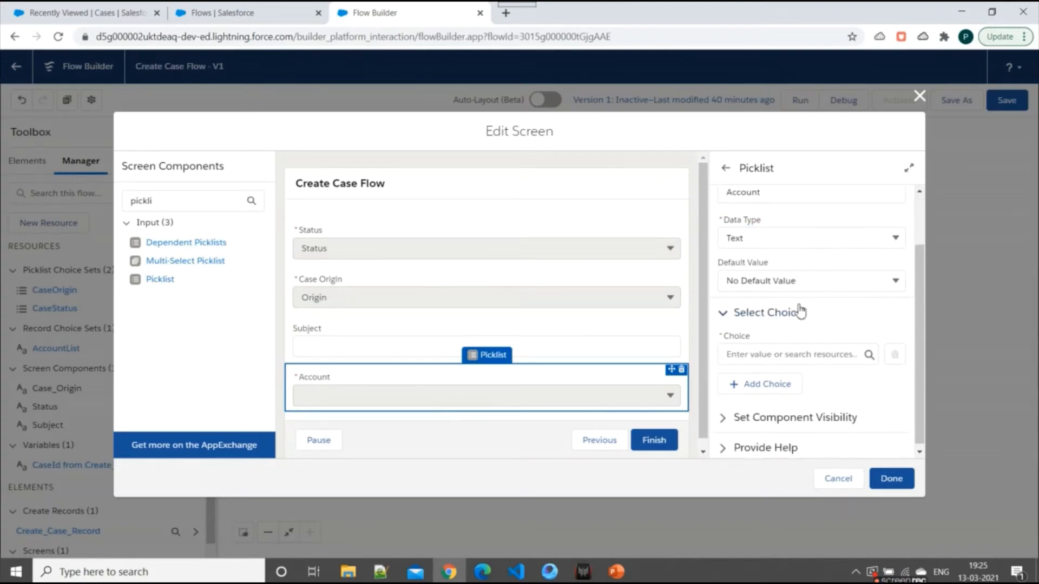
pyautogui.click(806, 350)
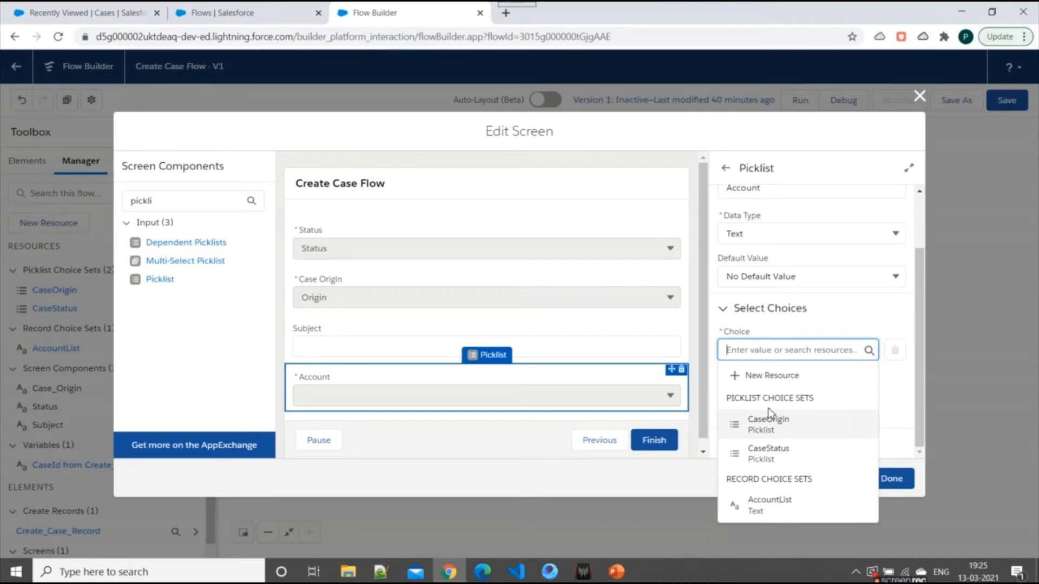
pyautogui.click(773, 502)
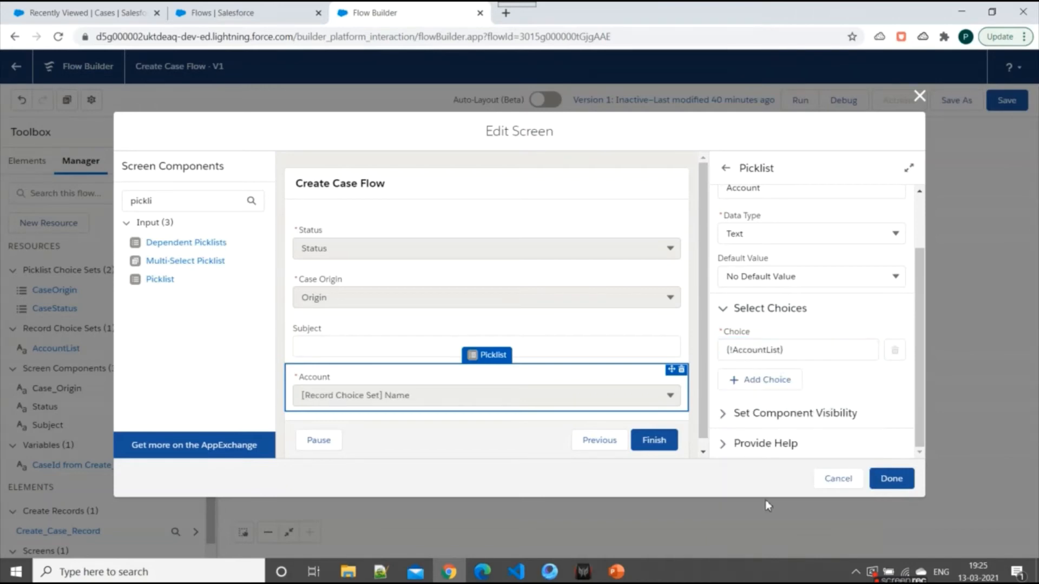
pyautogui.click(889, 480)
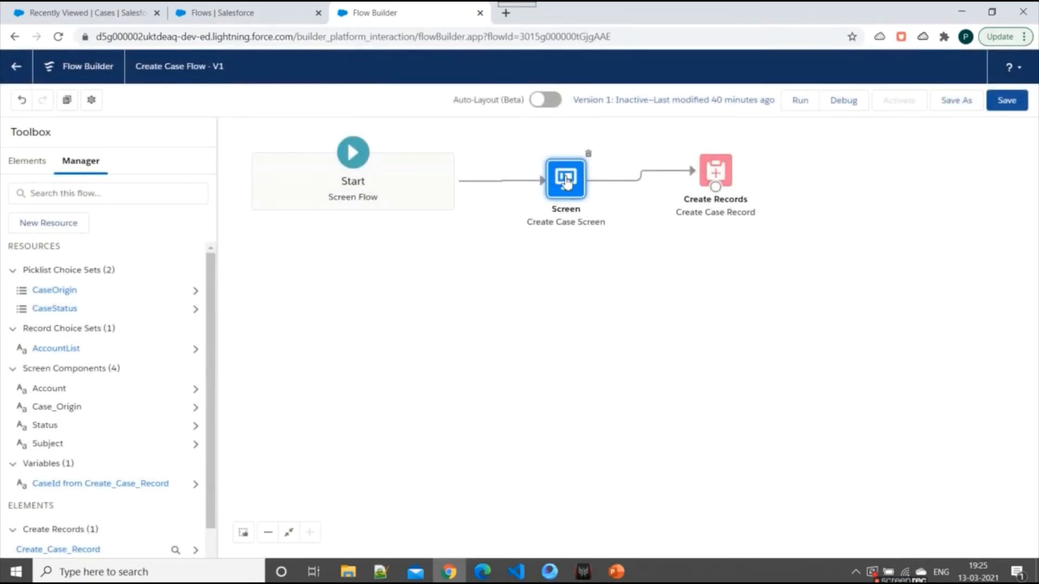
# - Open the Create Case Record element for editing and add AccountId to the fields set for the case
pyautogui.doubleClick(714, 173)
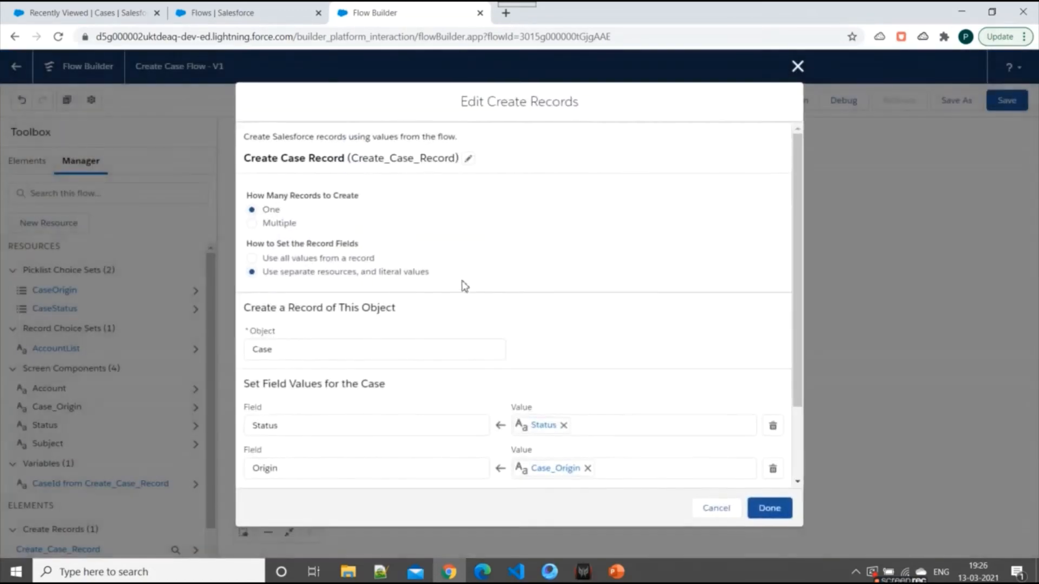
pyautogui.scroll(-3, 465, 303)
pyautogui.click(278, 447)
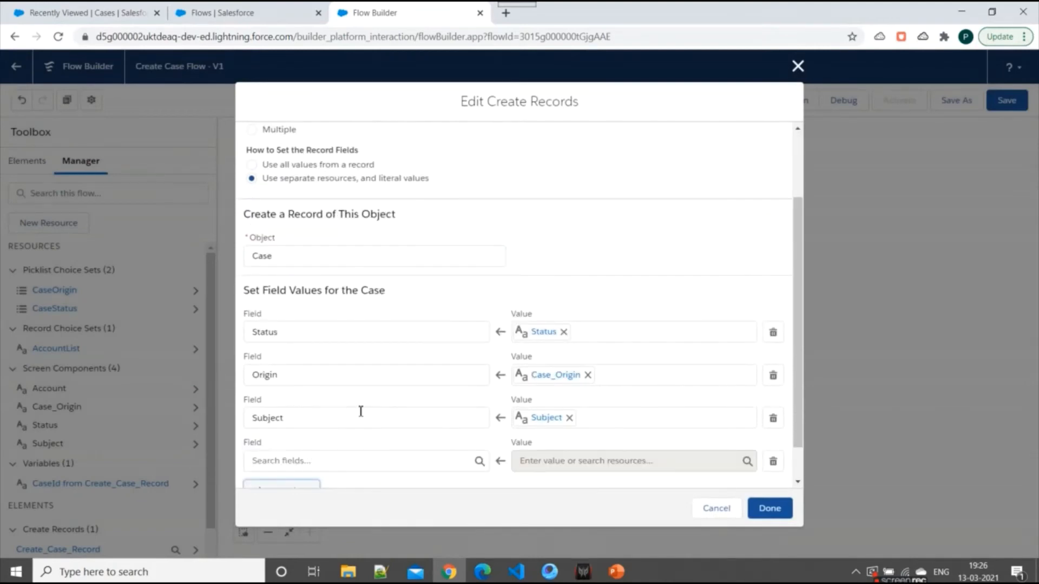
pyautogui.scroll(-1, 361, 412)
pyautogui.click(329, 418)
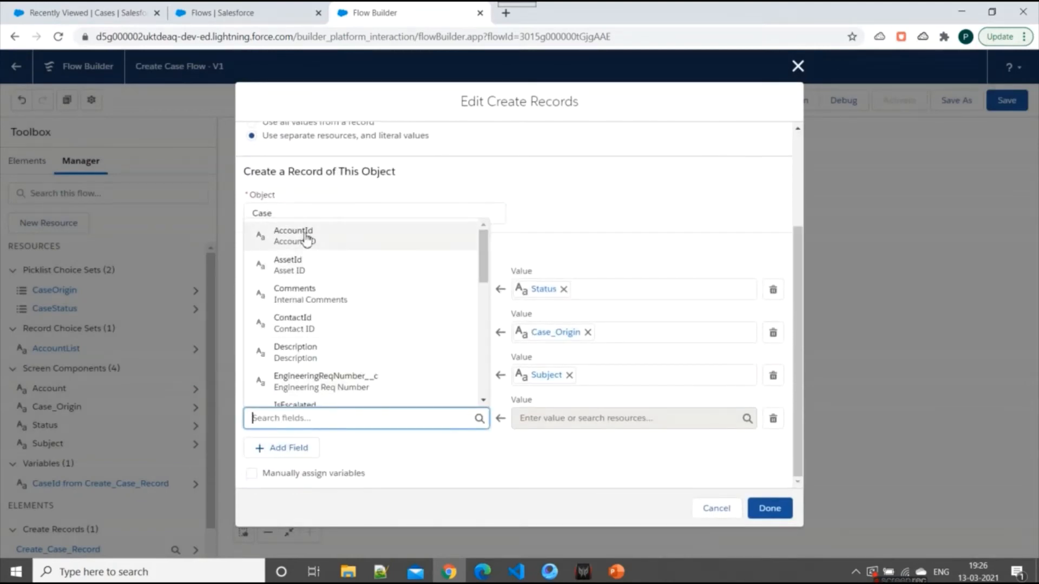
pyautogui.click(307, 238)
# - Set the AccountId value to the Account picklist screen component and finish editing the Create Records element
pyautogui.click(604, 423)
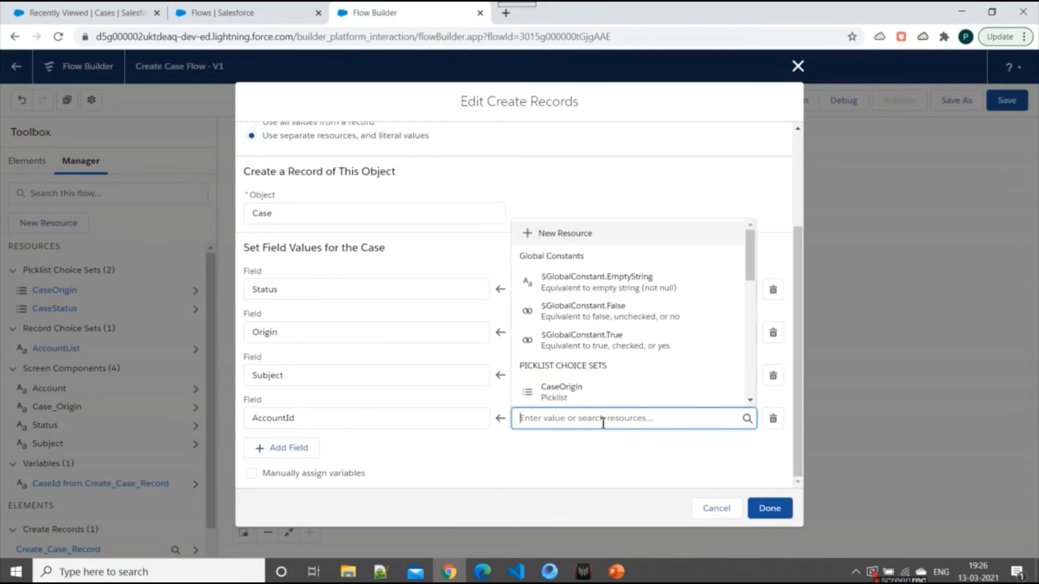
pyautogui.scroll(-3, 574, 357)
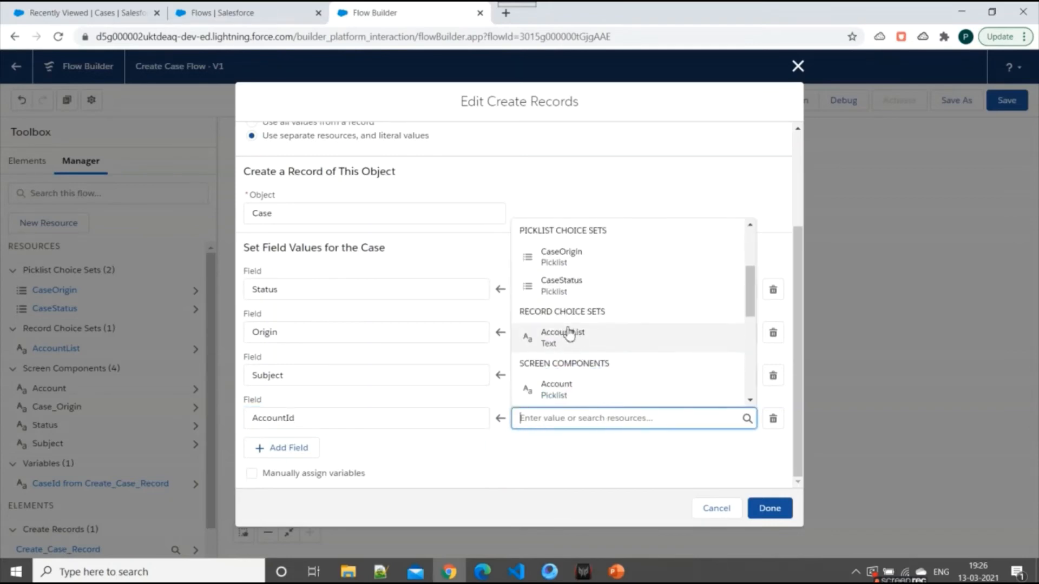
pyautogui.scroll(-3, 570, 334)
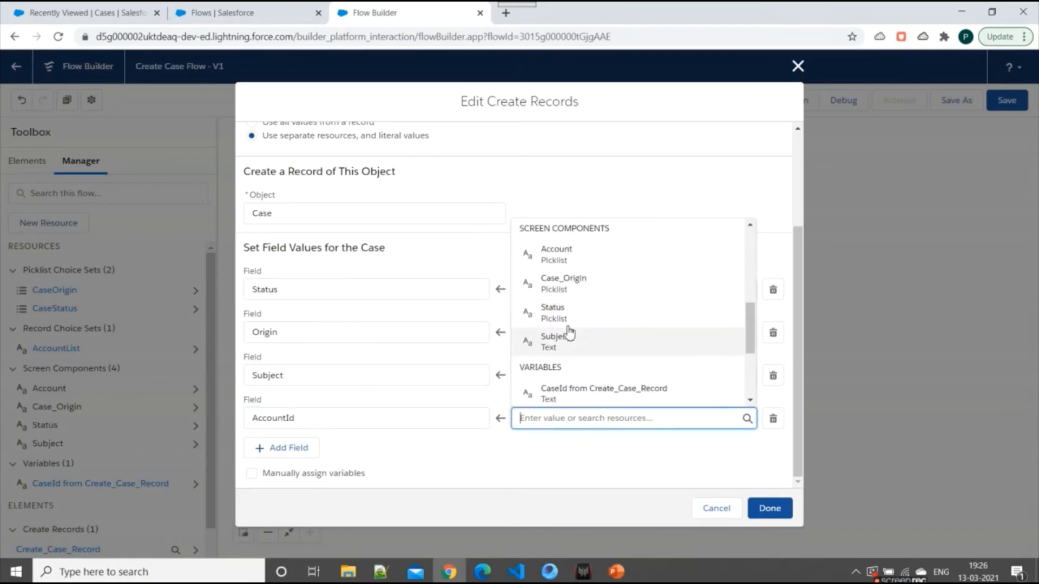
pyautogui.click(557, 254)
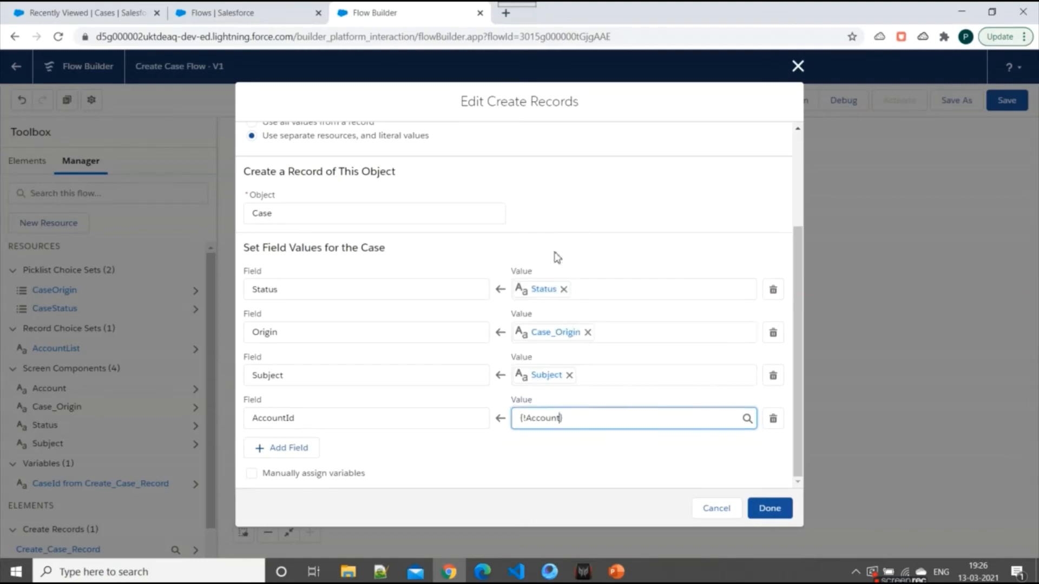
pyautogui.click(555, 456)
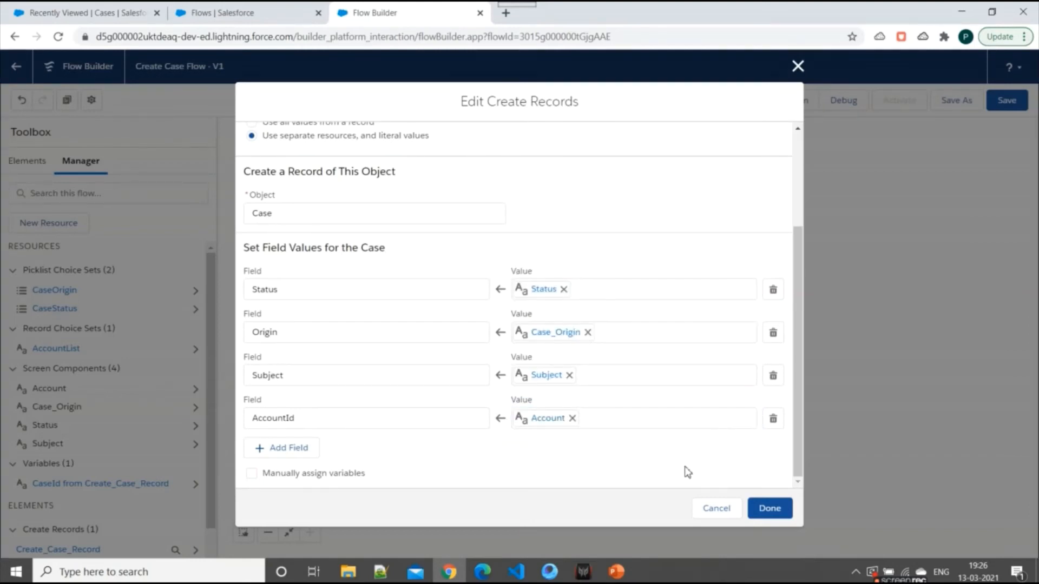
pyautogui.click(769, 506)
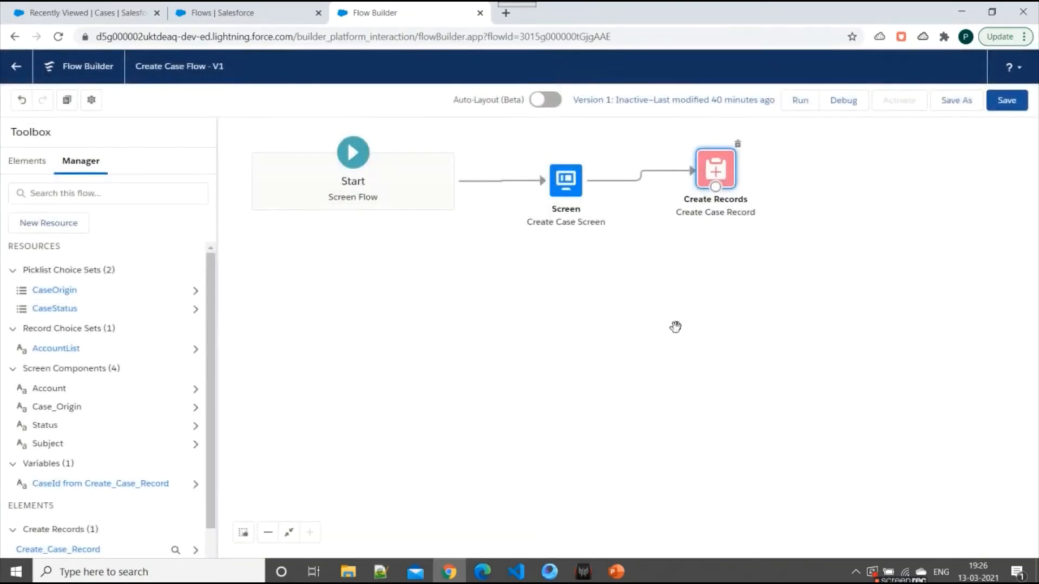
# - Save the Create Case Flow and run it in debug mode with the default debug options
pyautogui.click(1005, 108)
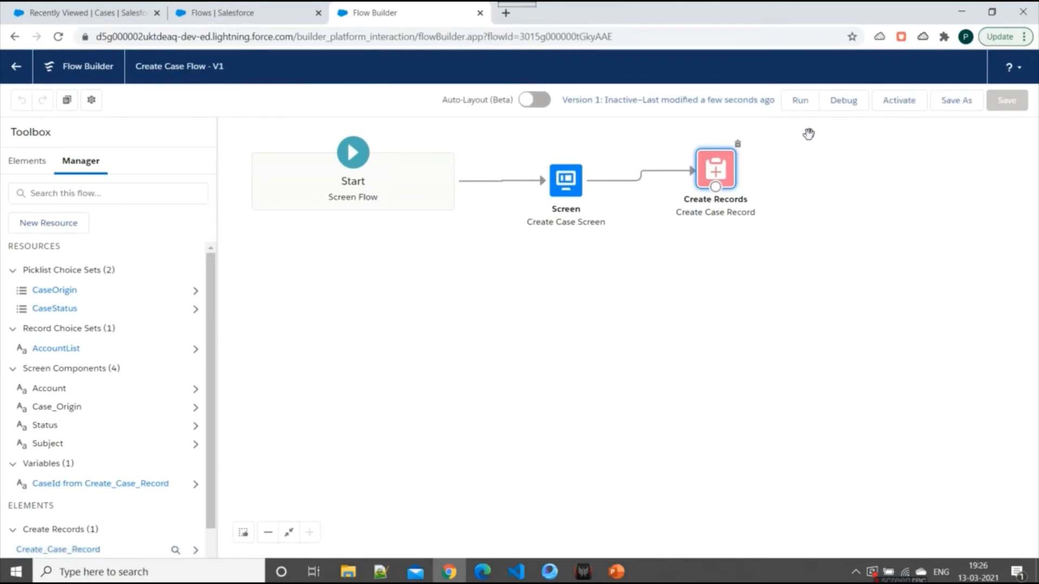
pyautogui.click(842, 101)
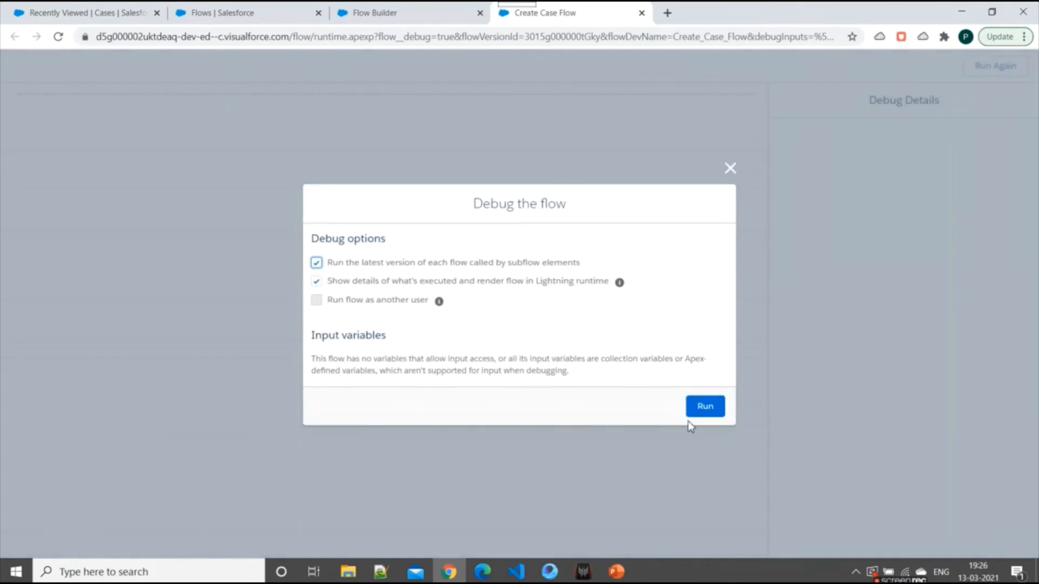
pyautogui.click(708, 412)
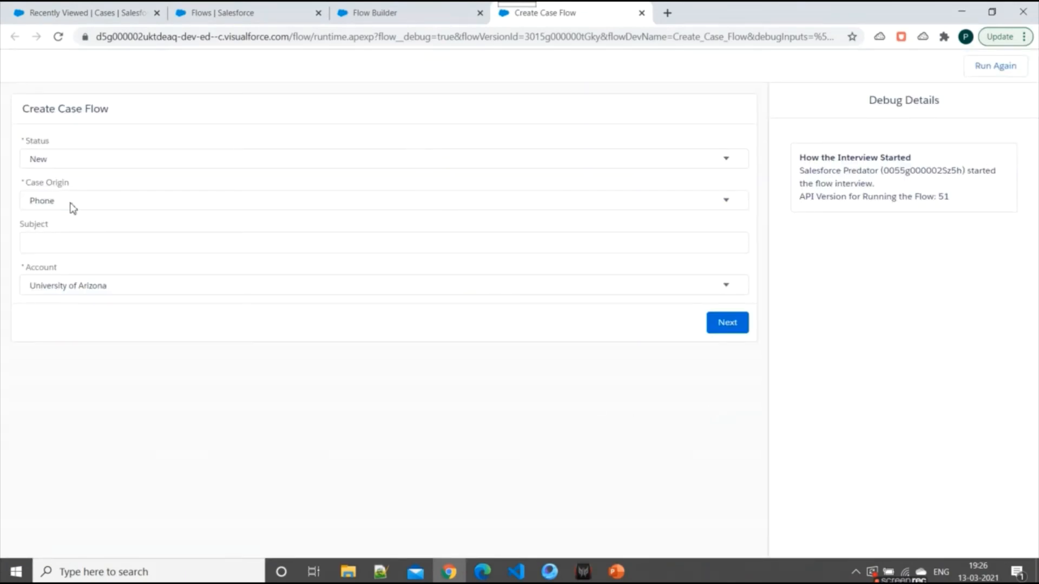
# - Fill in the running flow's form with status Working, case origin Email and subject "demo subject"
pyautogui.click(74, 159)
pyautogui.click(68, 158)
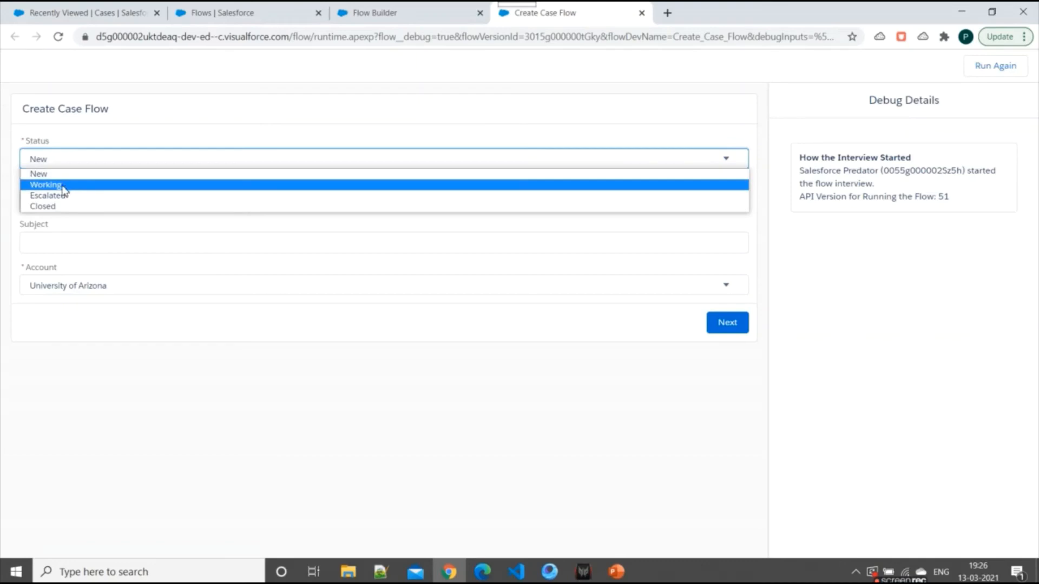
pyautogui.click(64, 186)
pyautogui.click(62, 199)
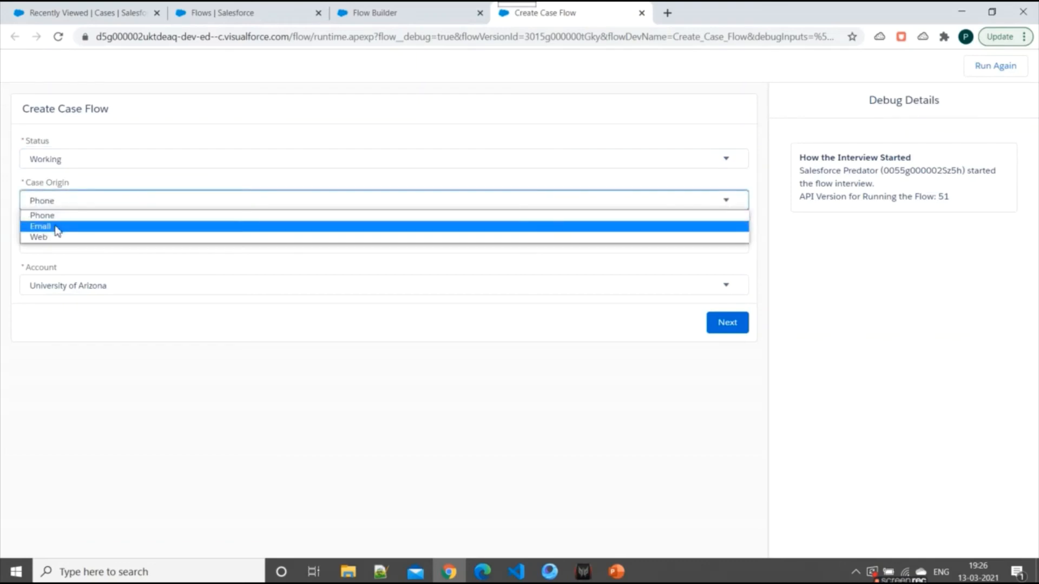
pyautogui.click(56, 227)
pyautogui.click(59, 246)
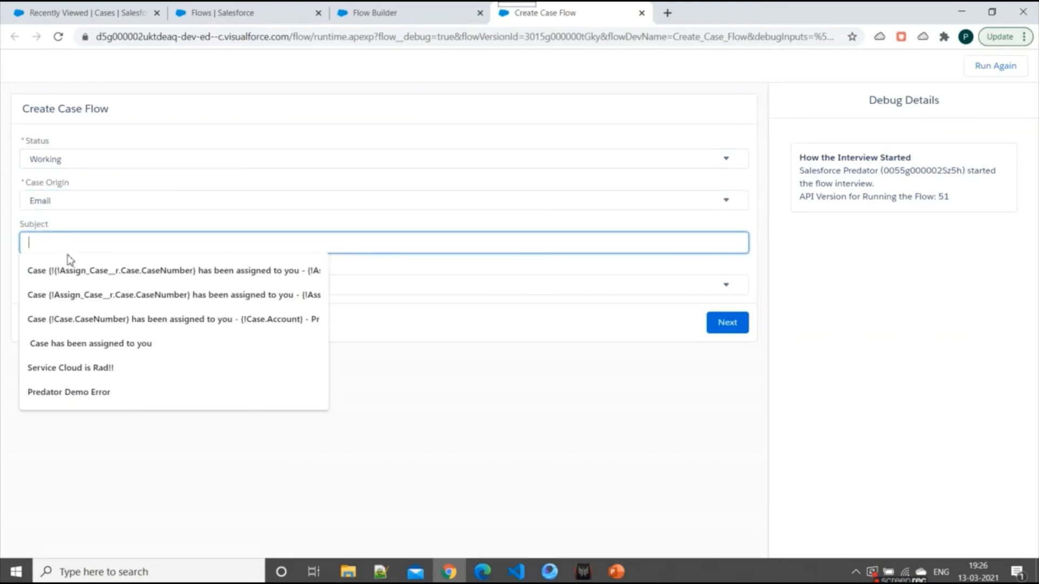
pyautogui.write('demo subk')
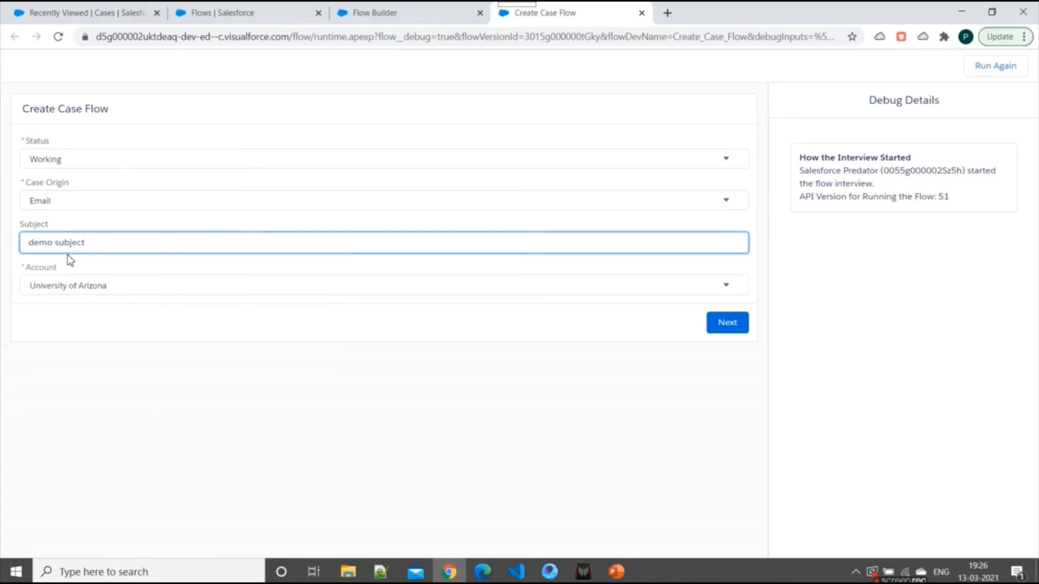
# - Choose United Oil & Gas, Singapore as the account and submit the form, reviewing the debug details
pyautogui.click(122, 287)
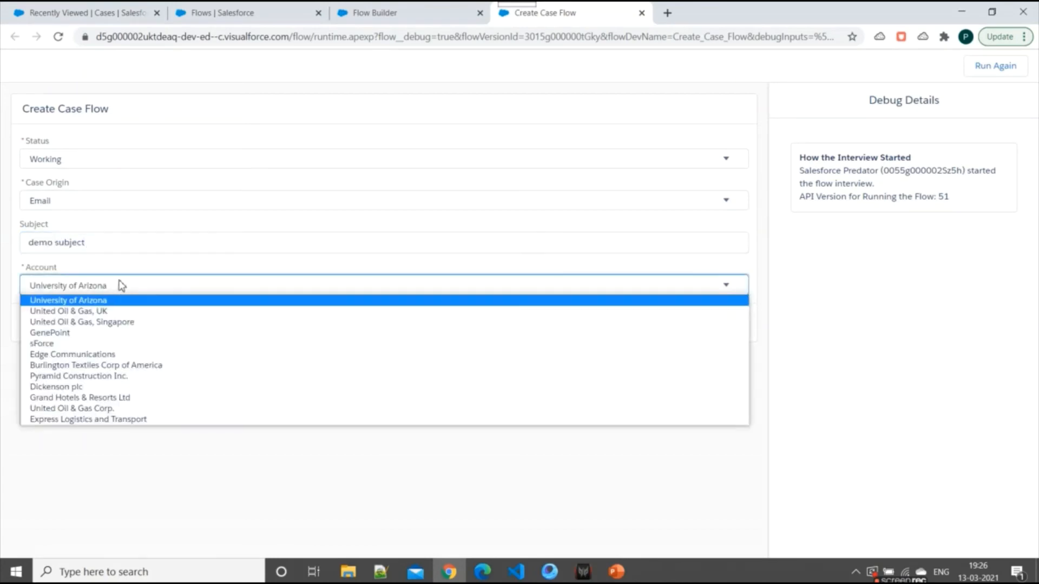
pyautogui.click(90, 323)
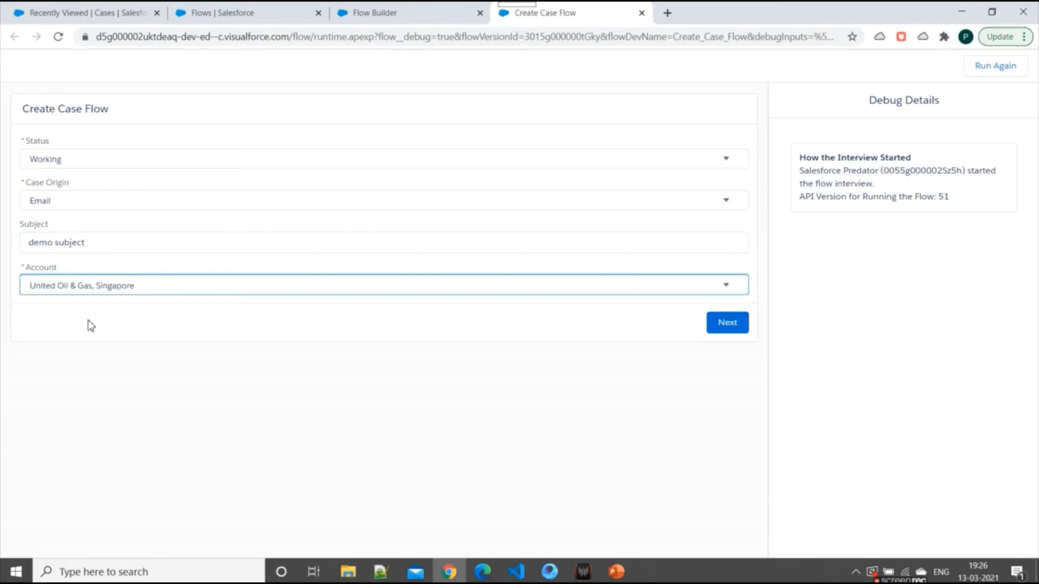
pyautogui.click(80, 291)
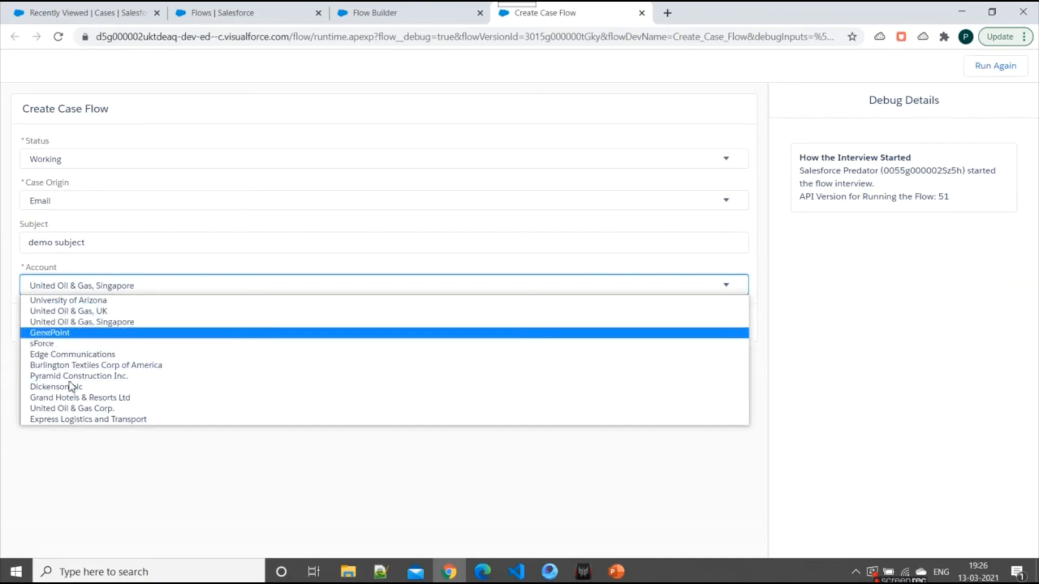
pyautogui.click(68, 323)
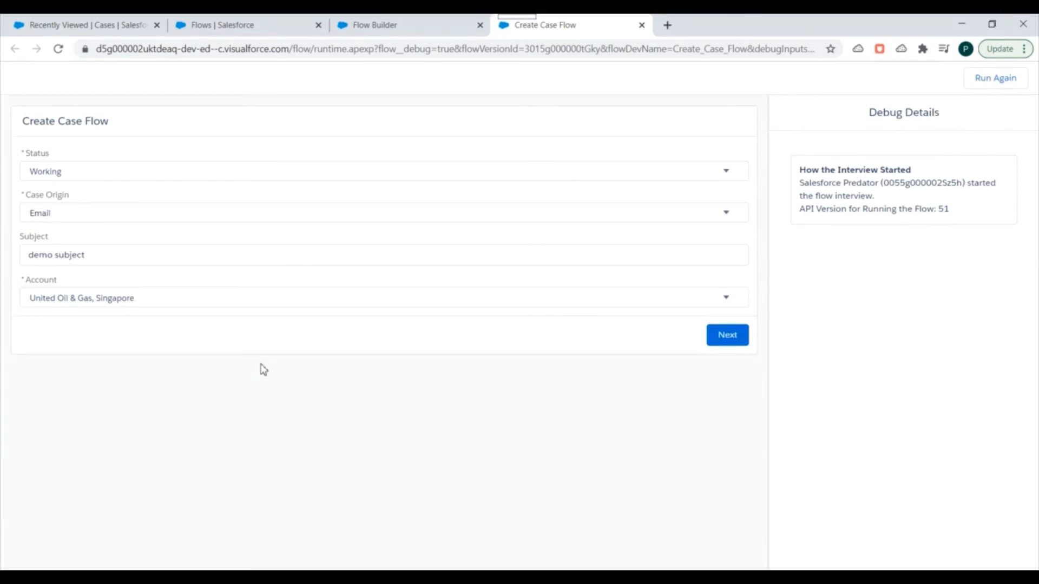
pyautogui.click(730, 343)
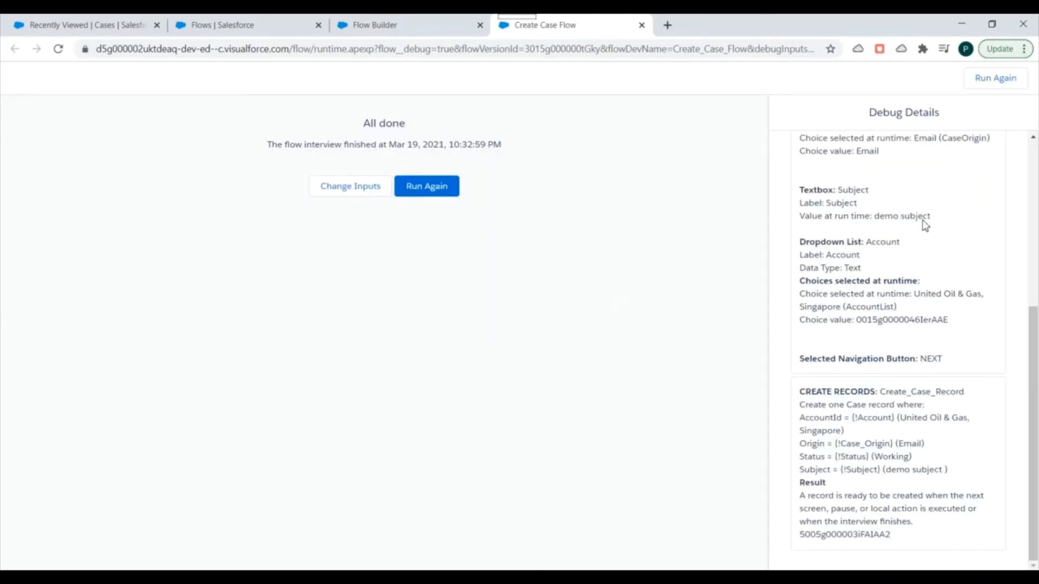
pyautogui.scroll(5, 1016, 460)
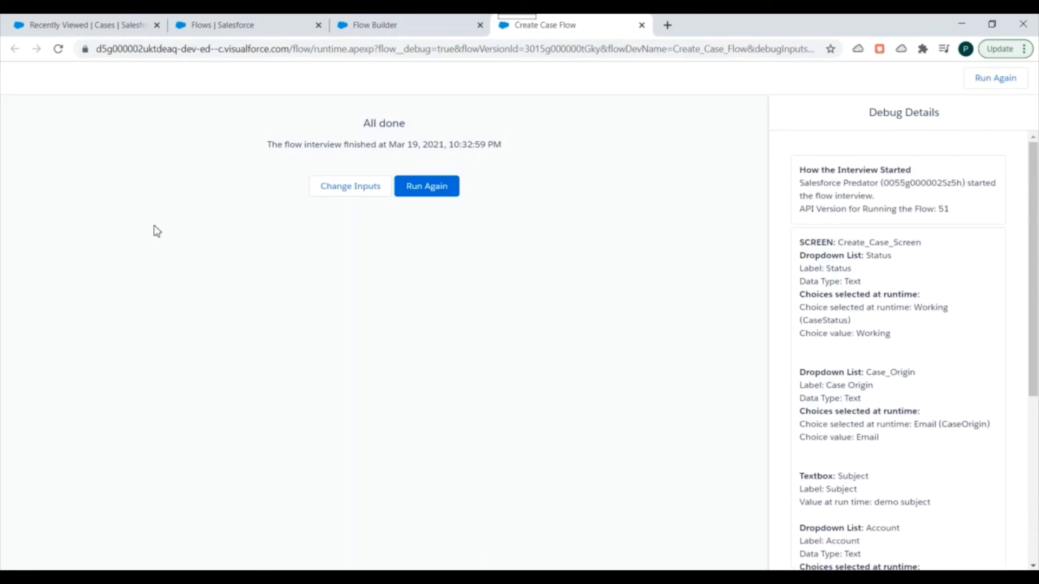
# - Refresh the Recently Viewed cases list and open the demo subject case in a new browser tab
pyautogui.click(103, 24)
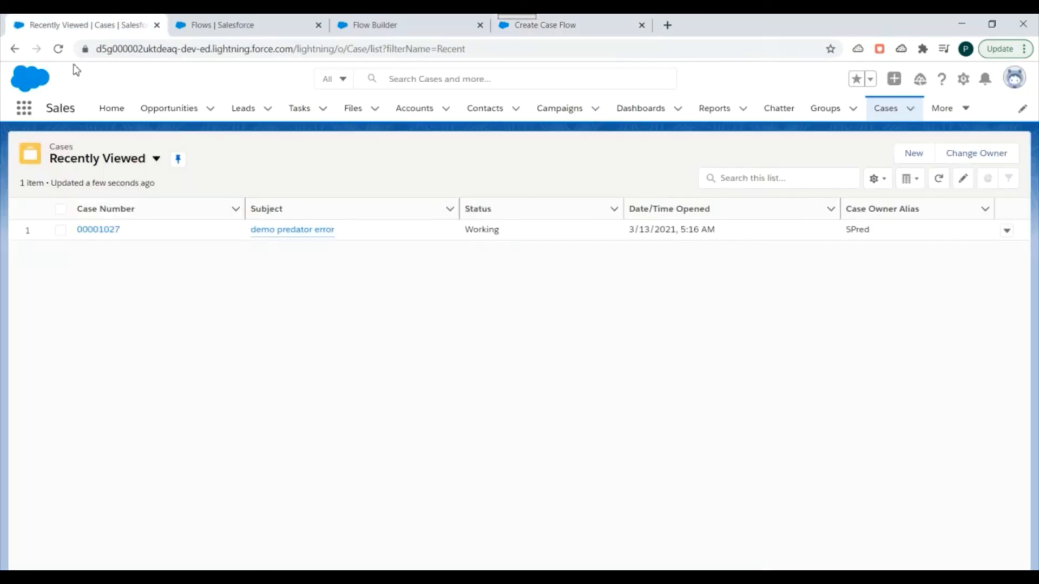
pyautogui.click(57, 49)
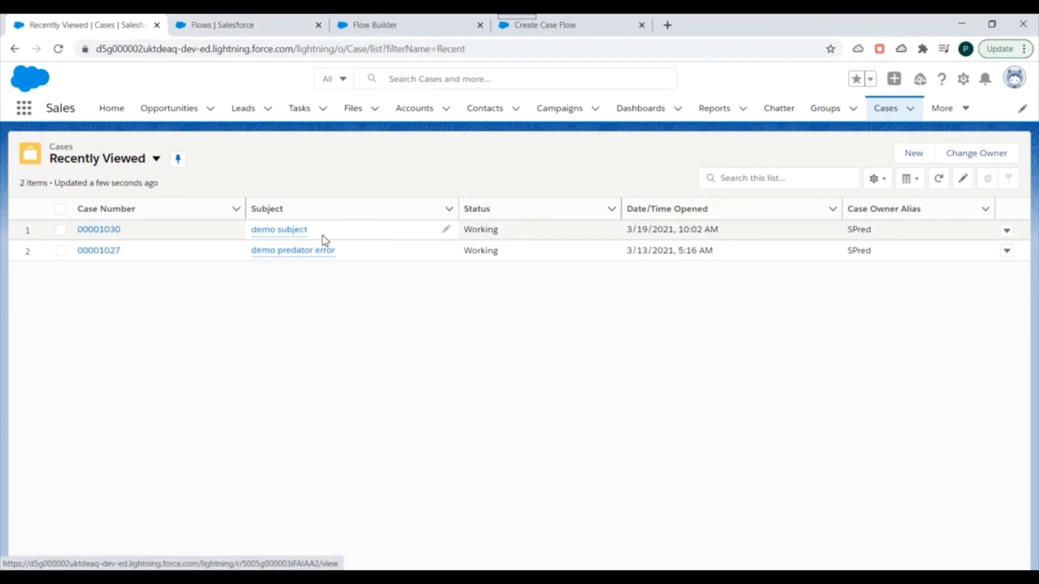
pyautogui.rightClick(112, 231)
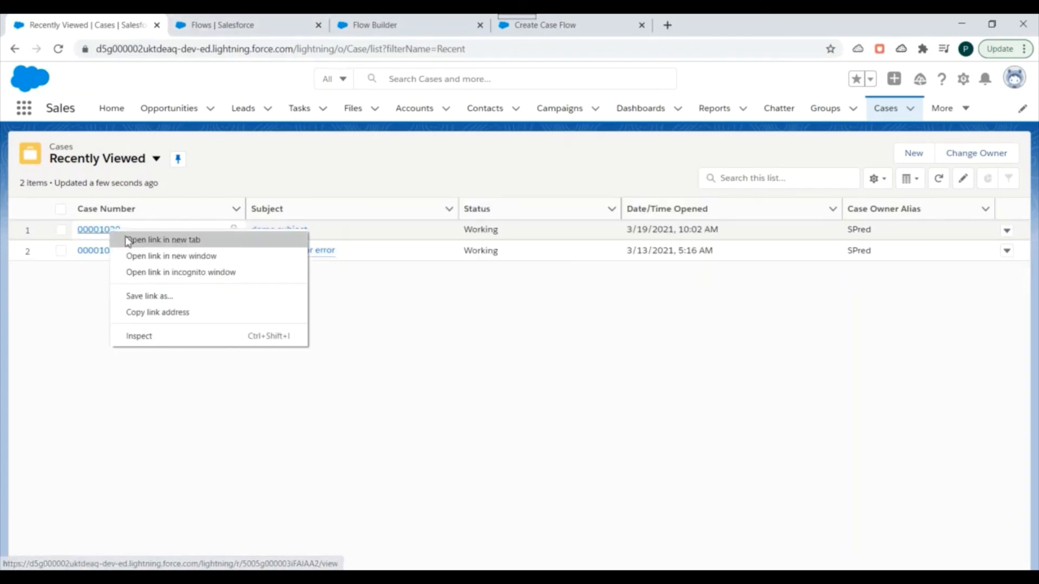
pyautogui.click(157, 239)
pyautogui.click(234, 21)
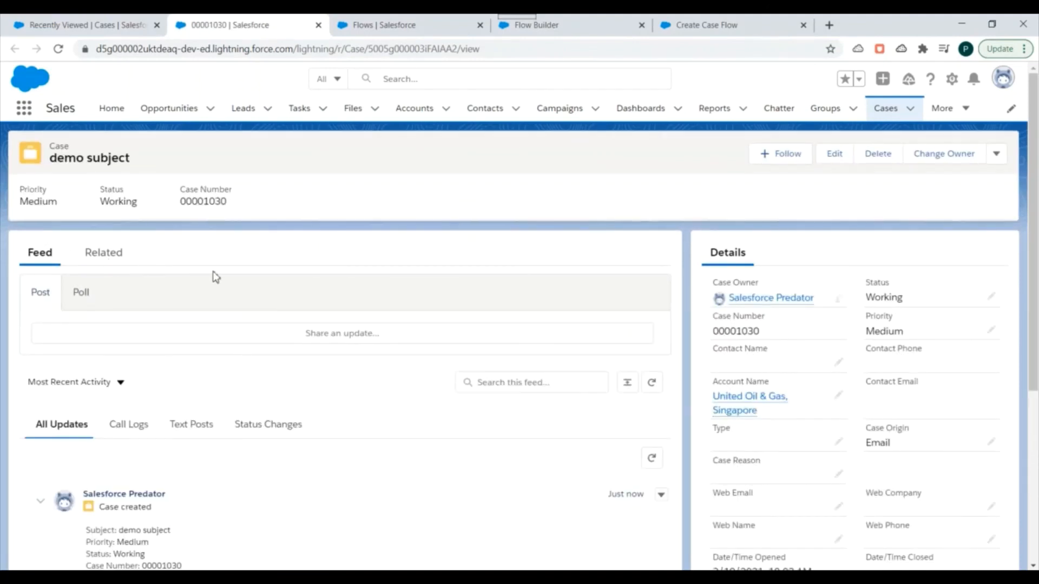
# - Check the account name in the demo subject case's details and return to the flow in Flow Builder
pyautogui.scroll(-1, 917, 366)
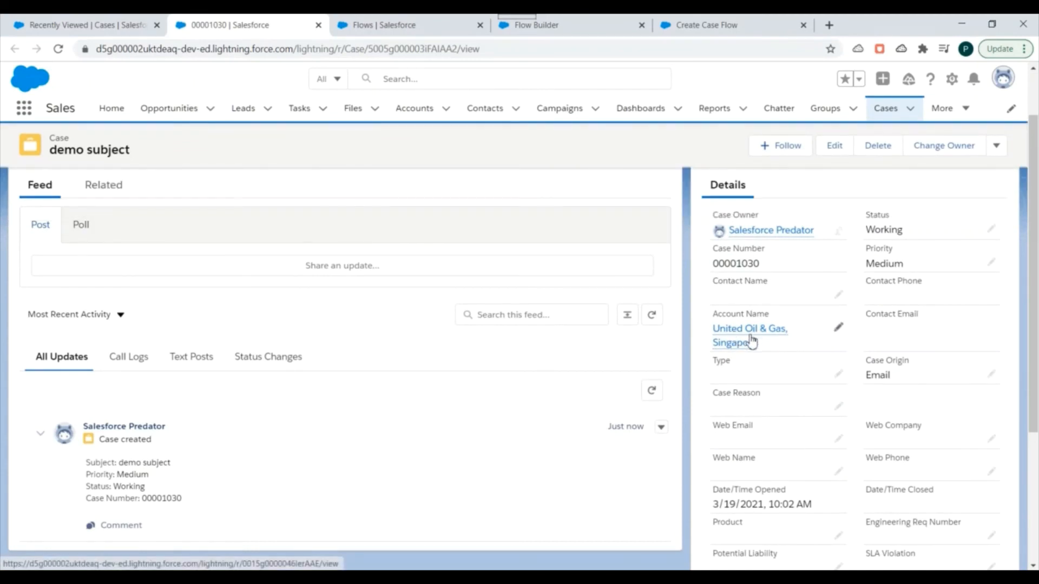
pyautogui.moveTo(751, 341)
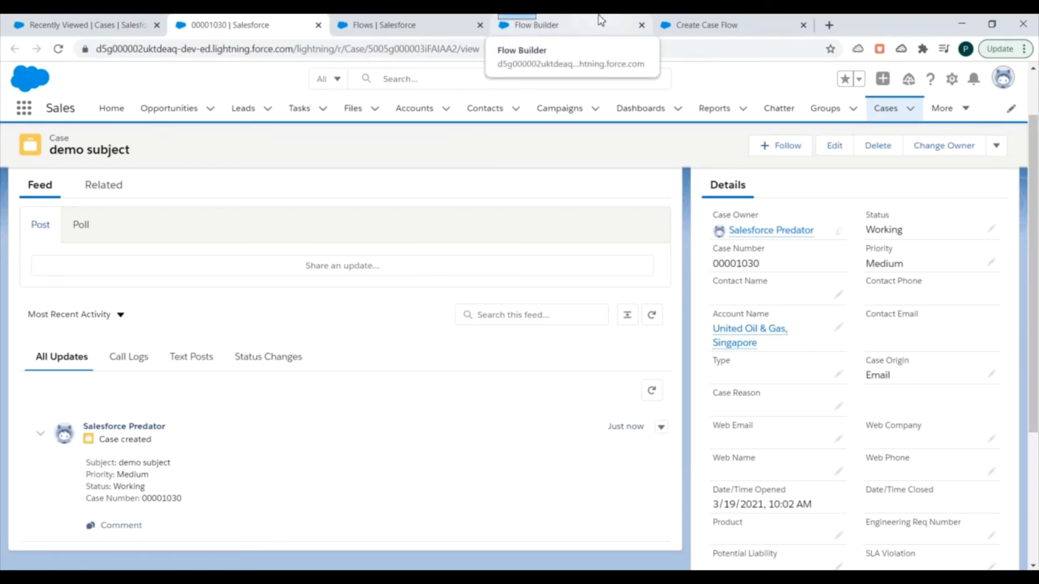
pyautogui.click(594, 21)
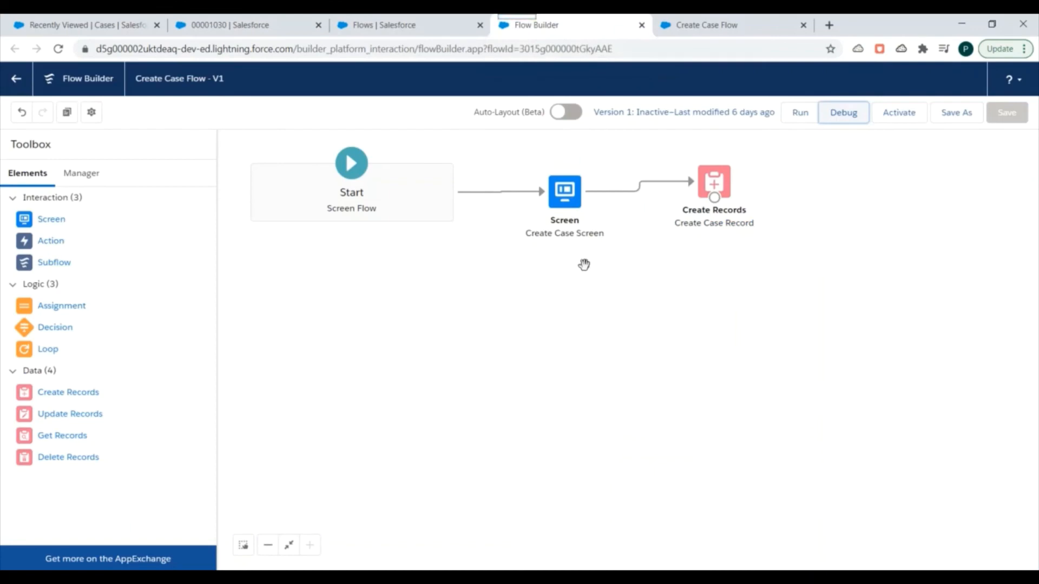